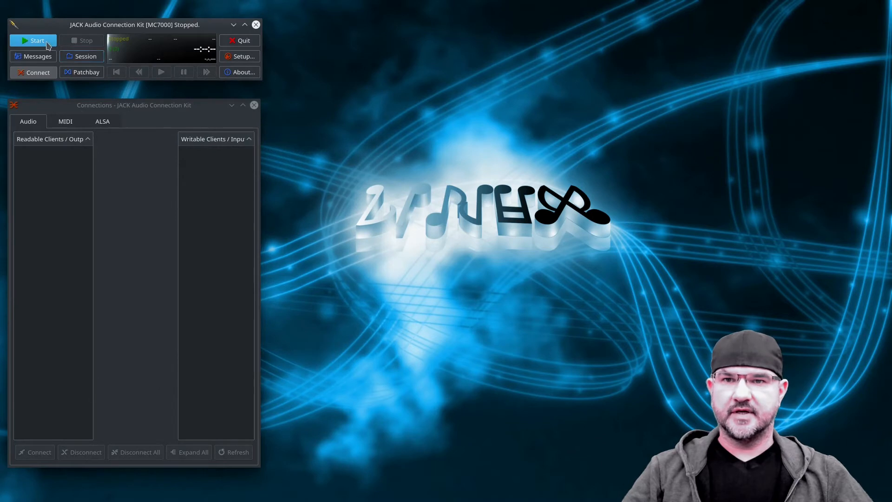
Start the JACK server and expand the System MC7000 ports among both the readable and the writable clients.
left_click(41, 43)
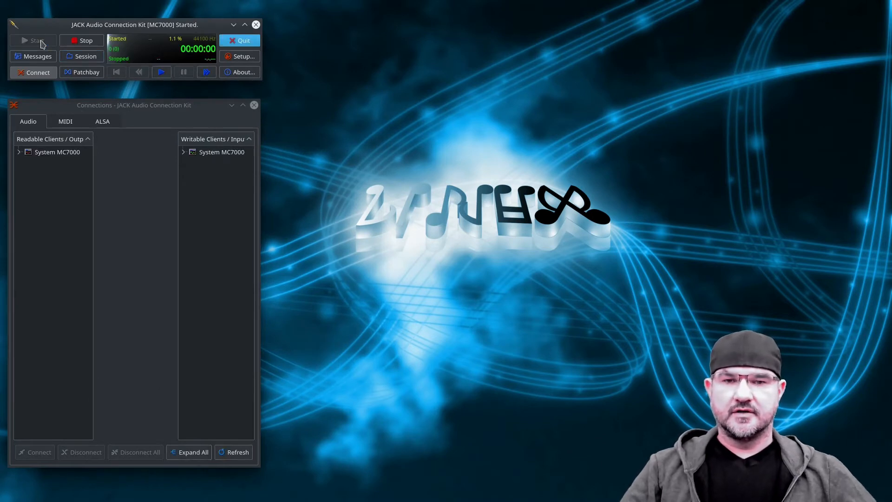
left_click(19, 152)
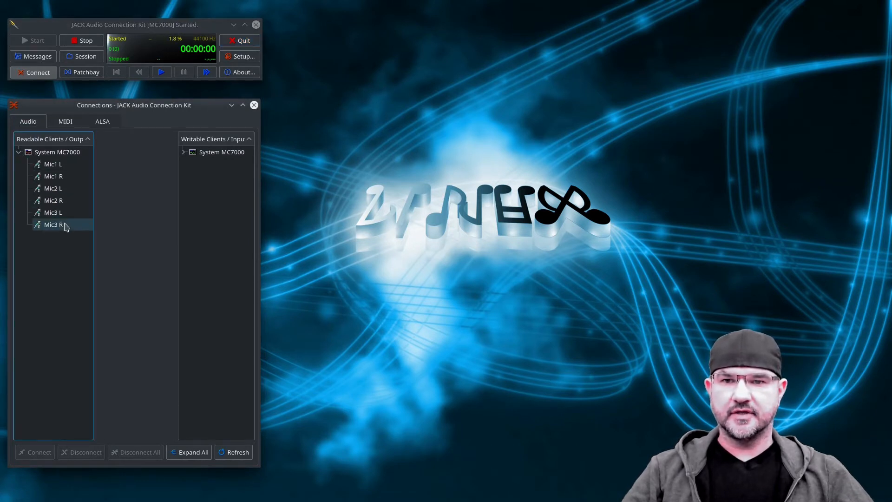
double_click(192, 153)
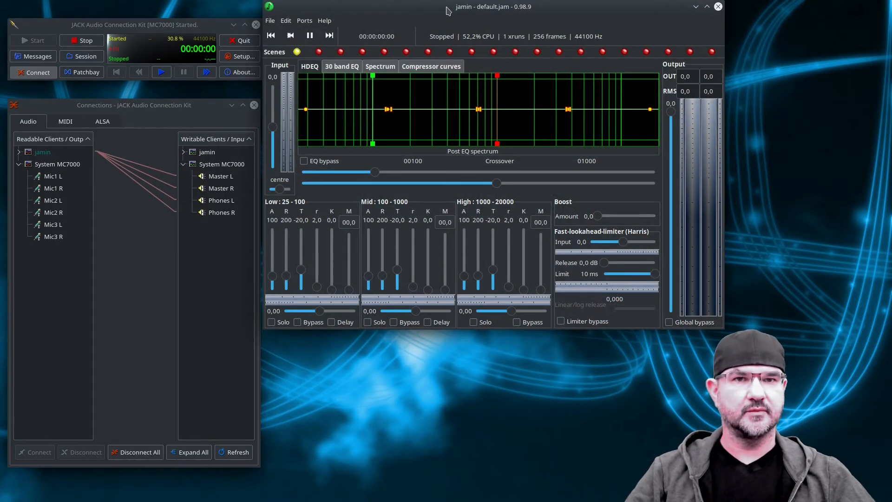
Reposition and enlarge the jamin window, and disconnect all of jamin's automatic audio connections in JACK.
left_click_drag(443, 8, 471, 23)
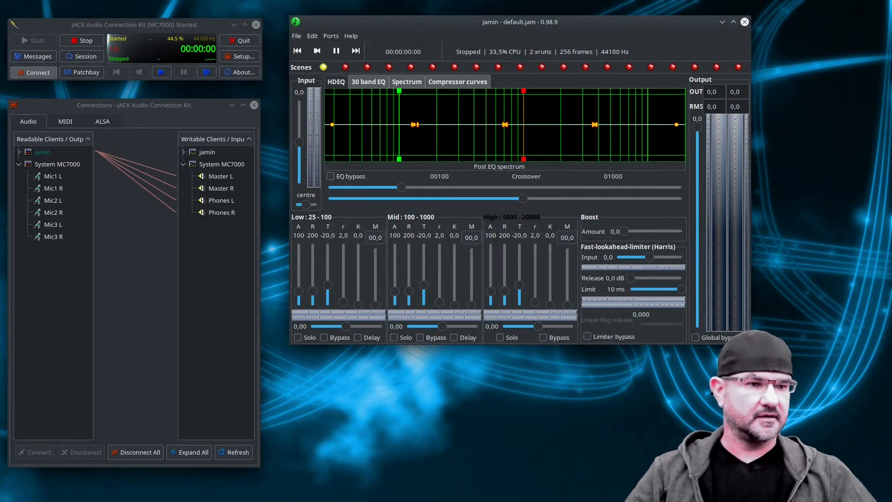
left_click_drag(751, 344, 833, 364)
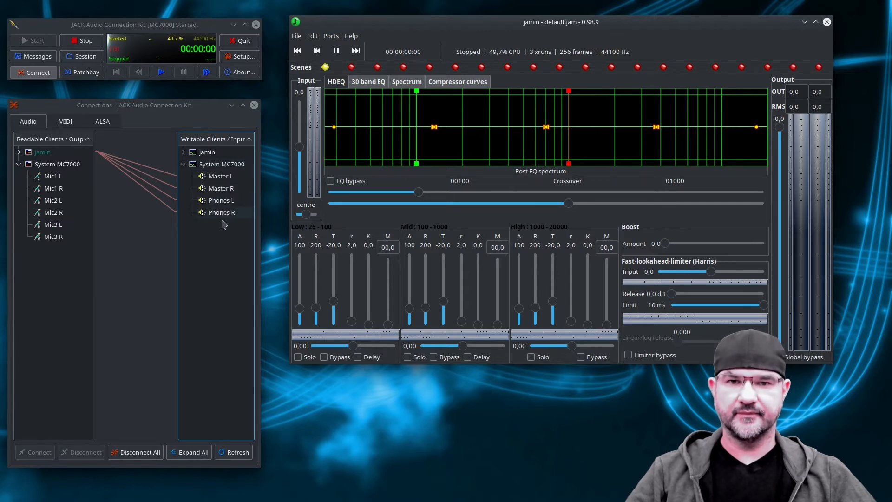
left_click(149, 453)
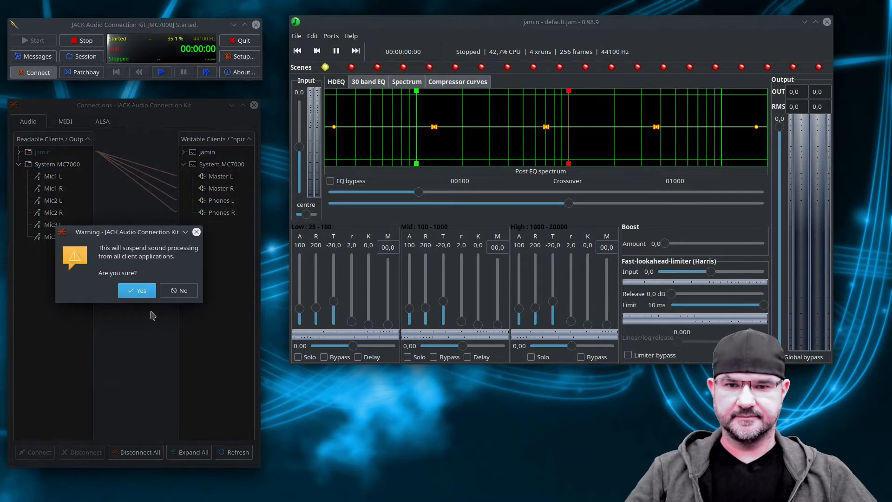
left_click(142, 291)
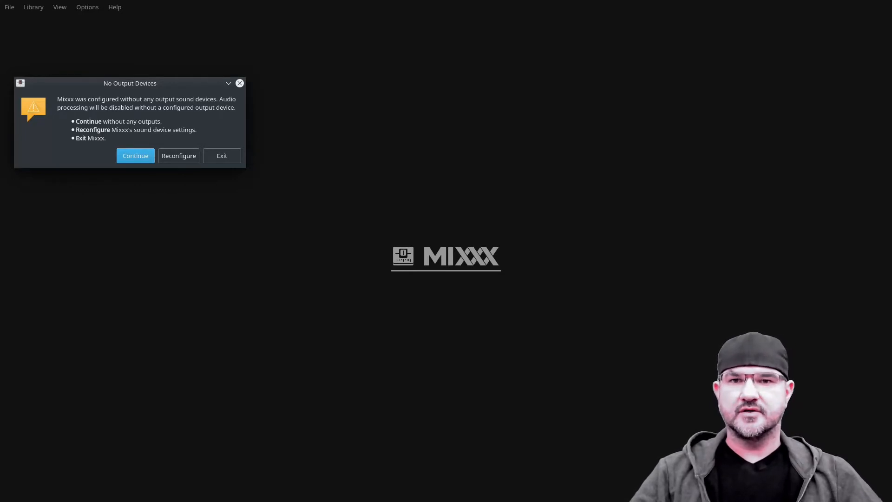
Reconfigure Mixxx's sound devices from the missing-output warning and set the Sound API to JACK Audio Connection Kit.
left_click_drag(141, 88, 247, 146)
left_click(289, 216)
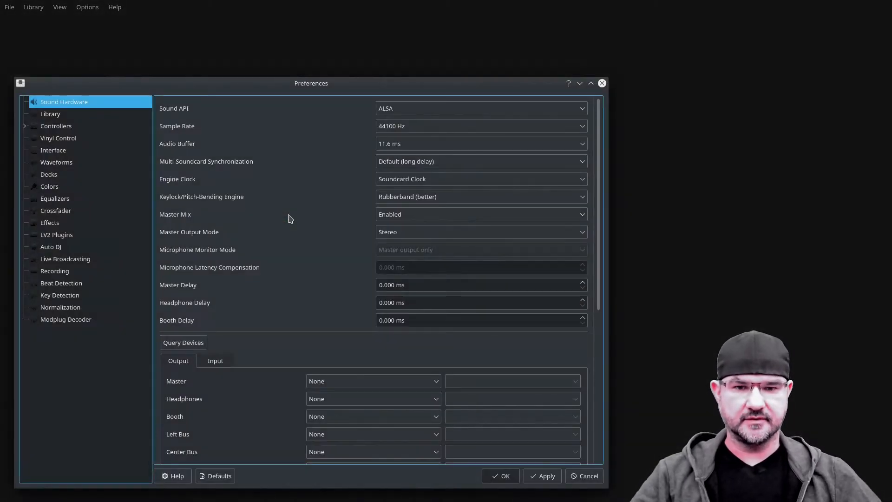
left_click_drag(389, 85, 436, 63)
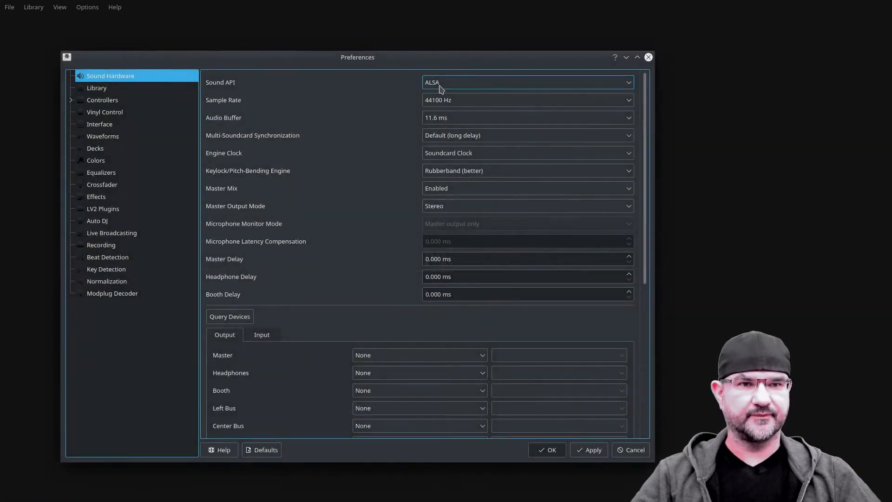
left_click(457, 86)
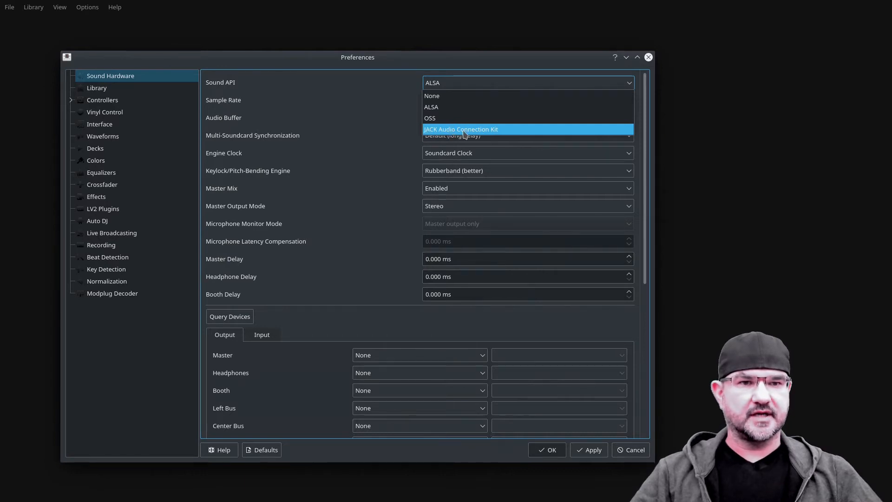
left_click(509, 131)
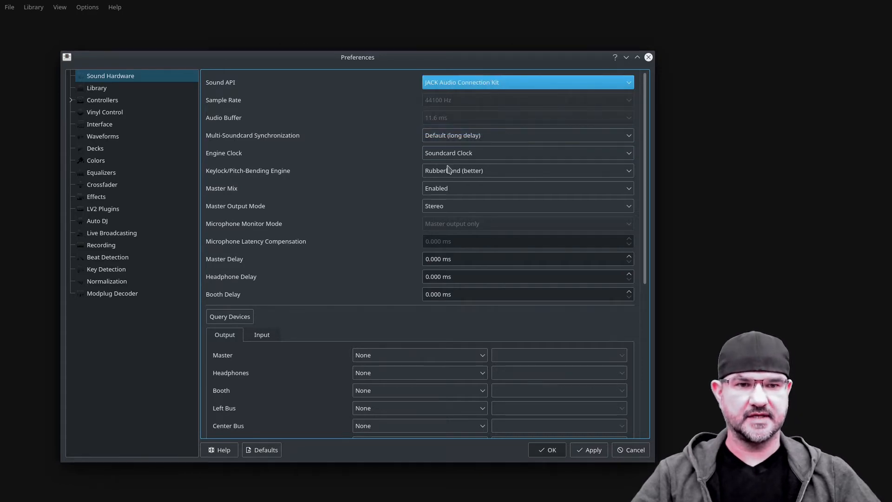
Route the Master output to system and the Headphones output to system Channels 3 - 4, applying and accepting the preferences.
left_click(391, 358)
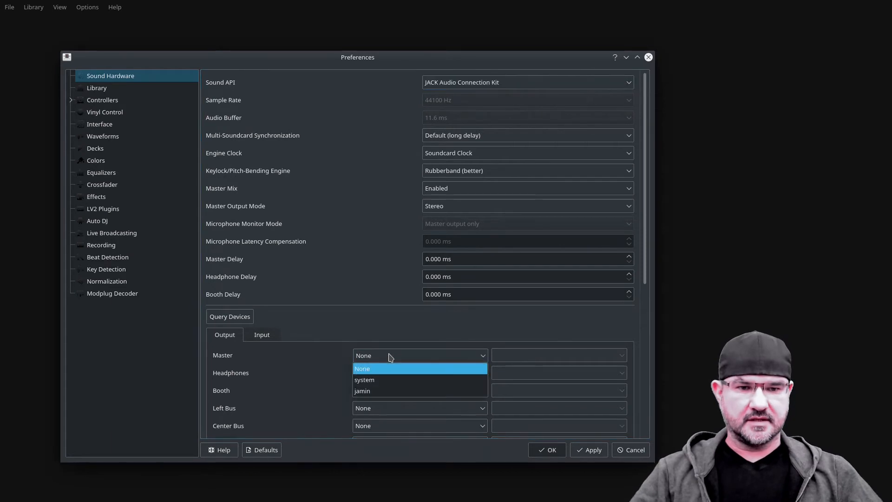
left_click(388, 381)
left_click(393, 373)
left_click(394, 394)
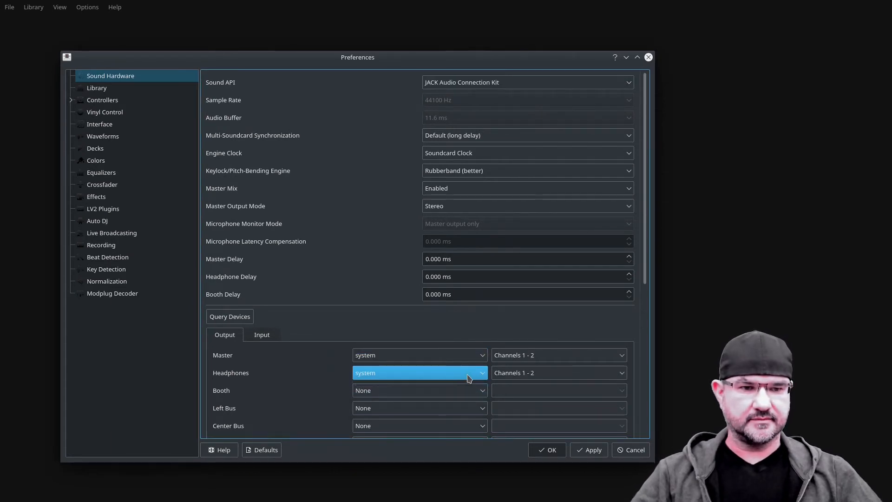
left_click(542, 373)
left_click(543, 395)
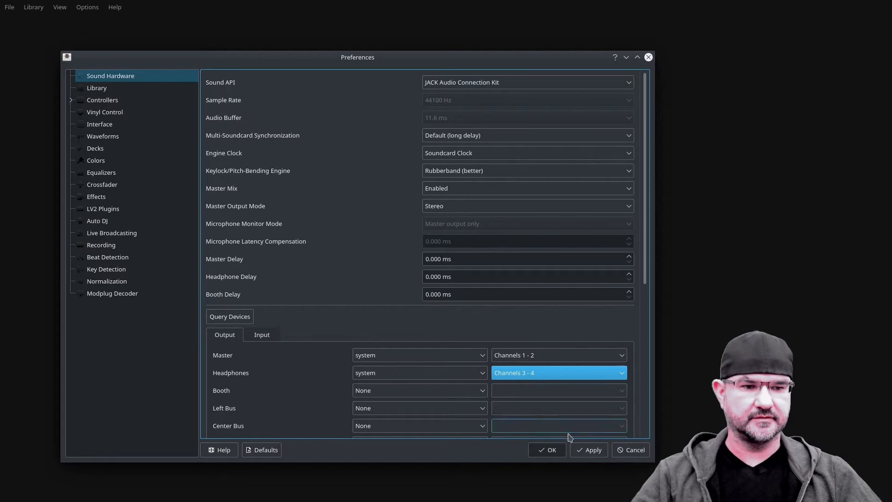
left_click(592, 452)
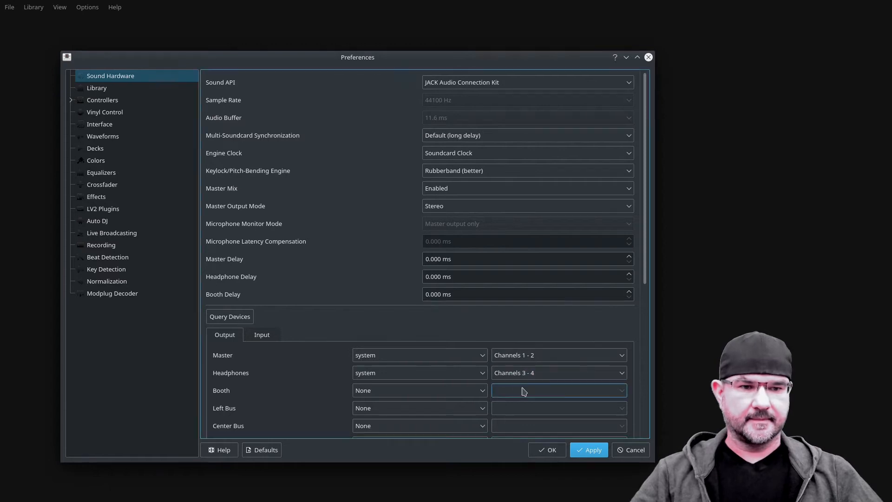
left_click(547, 452)
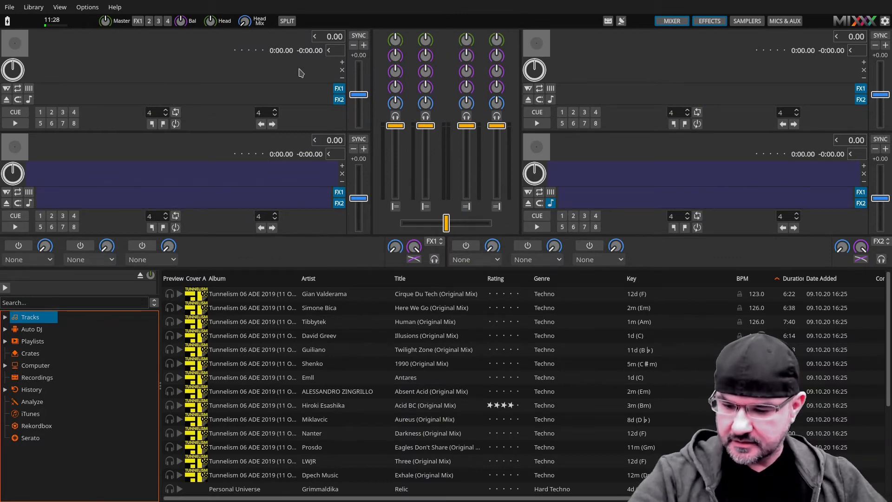
Take Mixxx out of full screen and arrange its window so the JACK connections and jamin's spectrum stay in view.
key("F11")
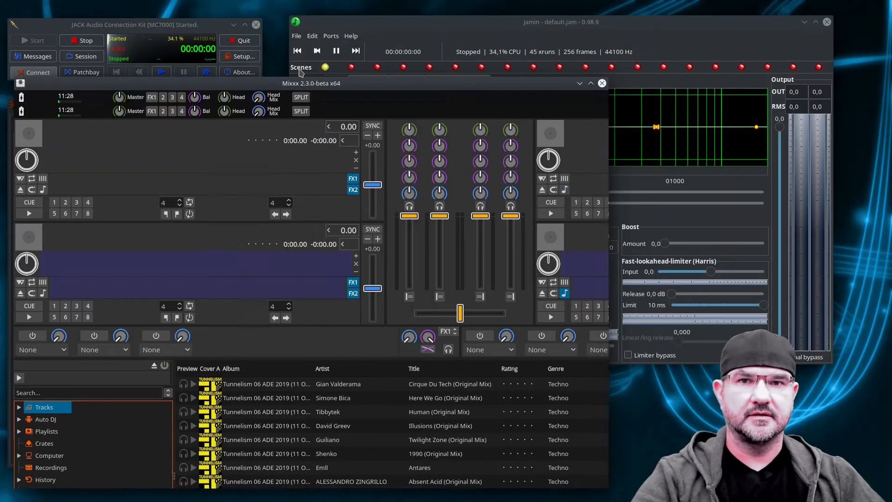
left_click_drag(308, 89, 590, 96)
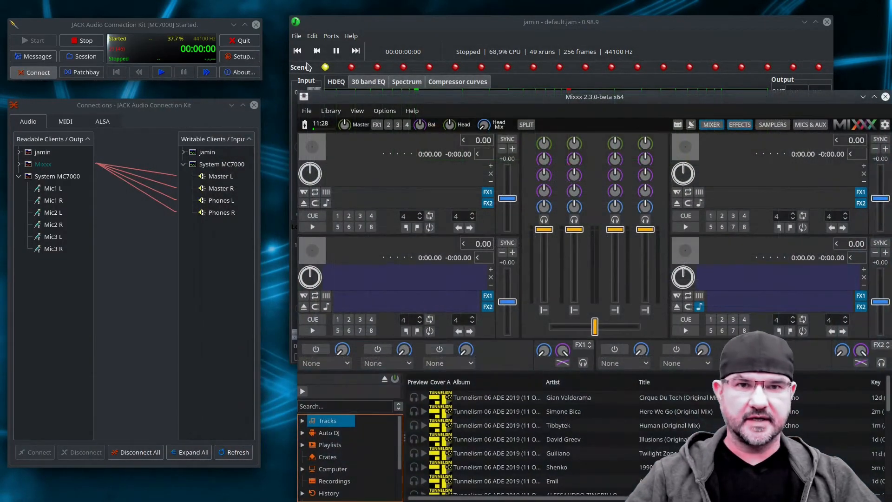
left_click(303, 95)
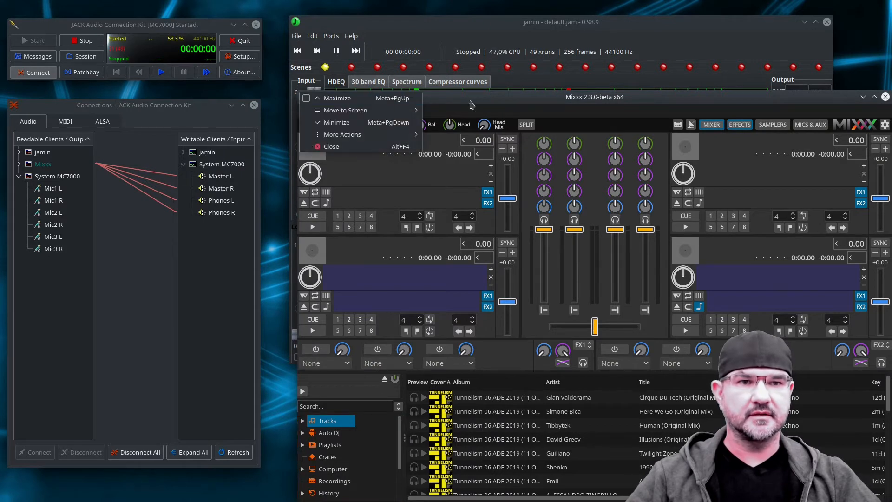
left_click(295, 90)
left_click_drag(297, 91, 277, 166)
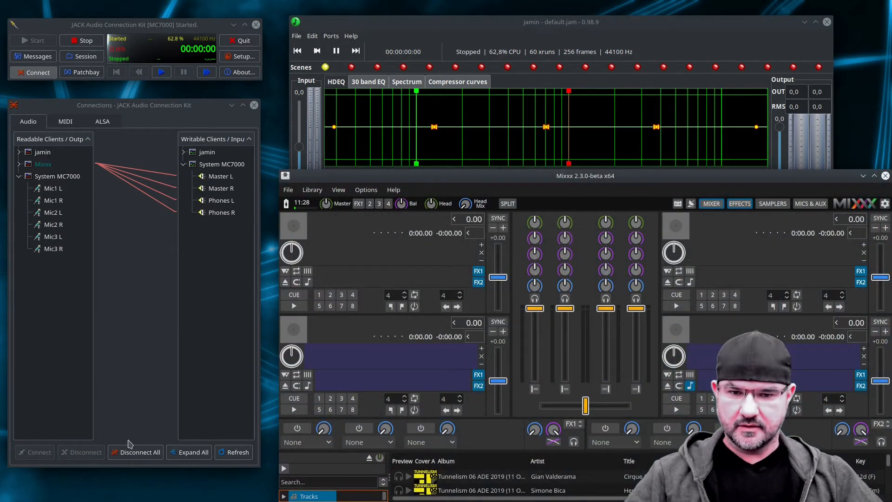
Expand all client ports in the JACK audio connections and disconnect every existing connection.
left_click(190, 452)
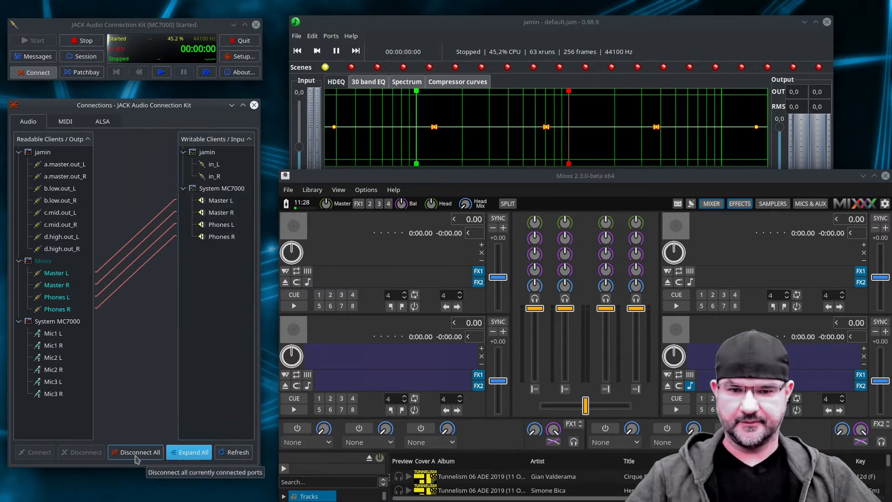
left_click(153, 453)
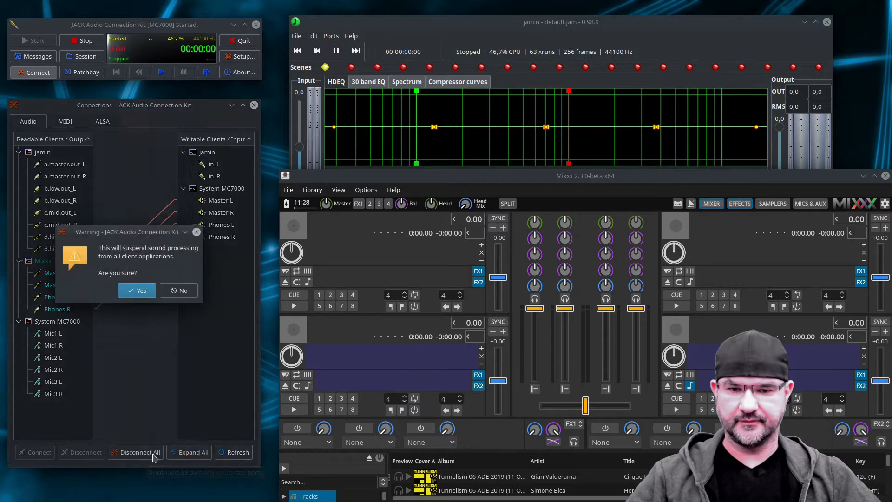
left_click(137, 292)
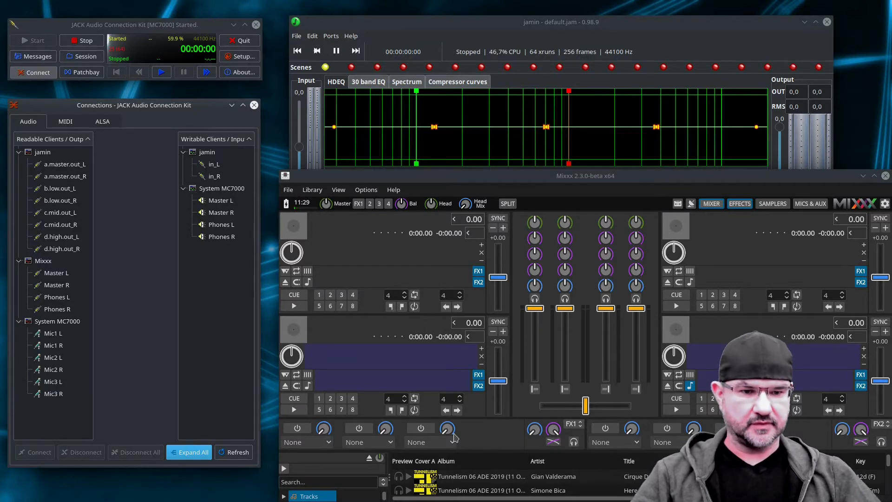
Load the track Cirque Du Tech (Original Mix) into the first Mixxx deck, play it briefly and pause it.
double_click(494, 478)
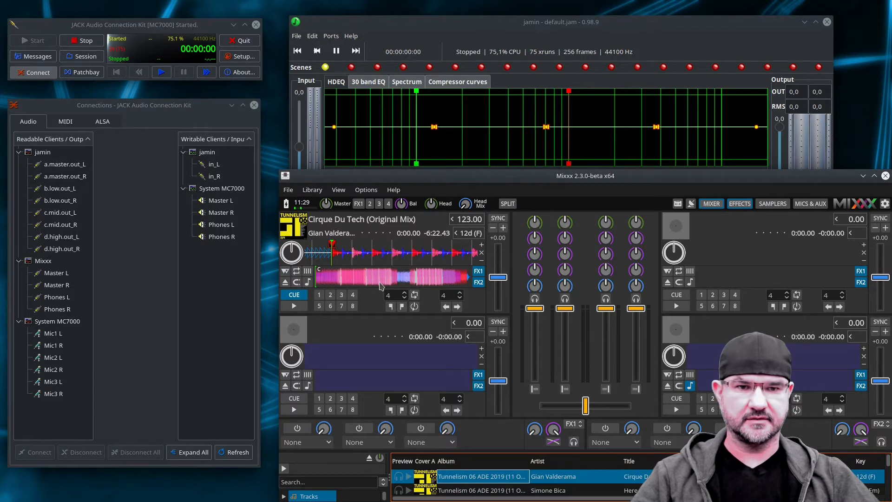
left_click(302, 307)
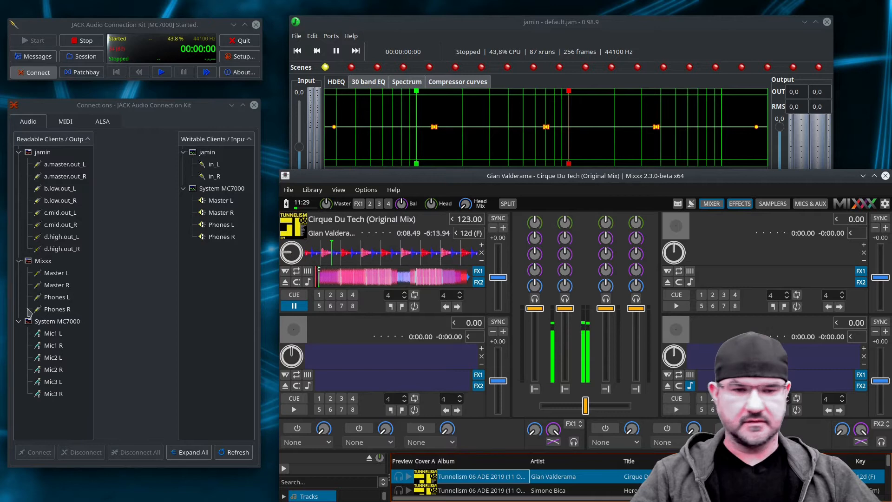
left_click(293, 305)
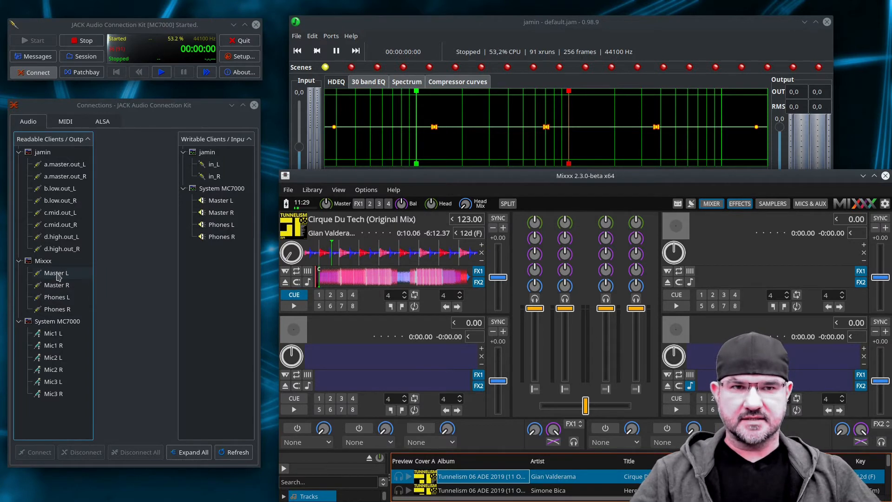
Connect Mixxx's Master L to jamin's in_L and Master R to in_R in the JACK audio connections.
mouse_move(56, 276)
left_mouse_down()
mouse_move(89, 265)
mouse_move(147, 211)
mouse_move(219, 164)
left_mouse_up()
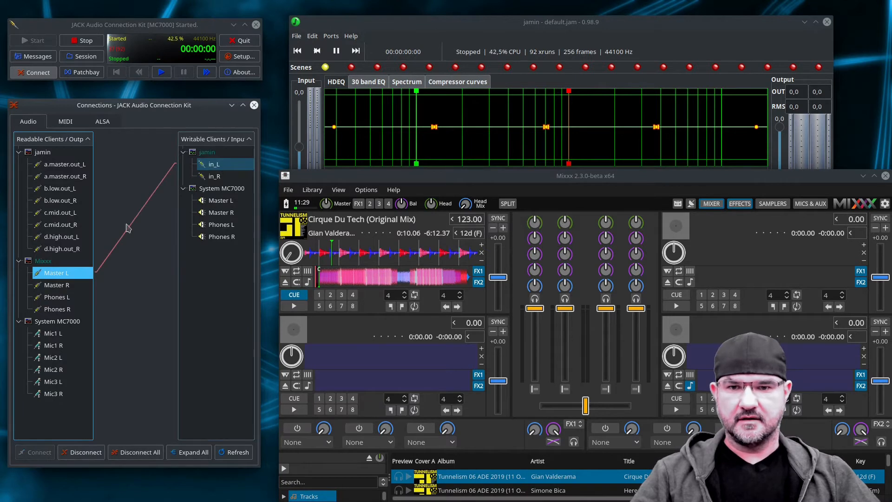
left_click_drag(78, 285, 219, 176)
Play the loaded track, uncover the jamin window to check its spectrum and level meters, and pause playback.
left_click(294, 306)
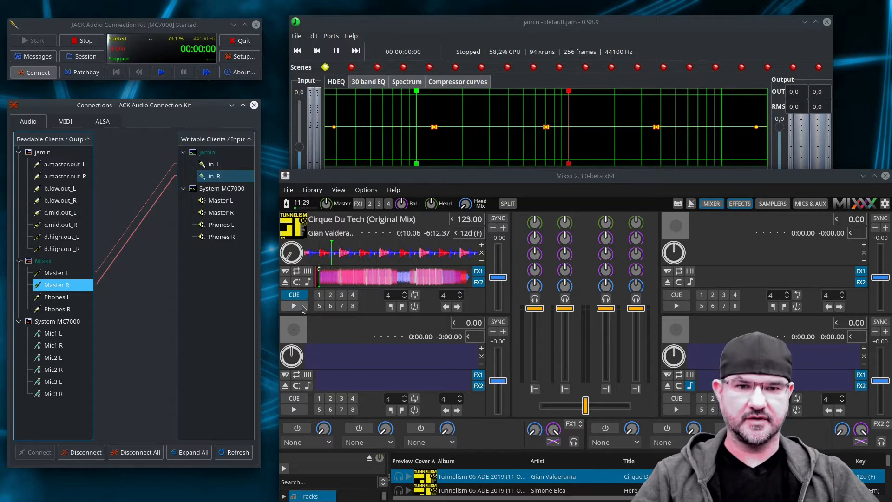
left_click(502, 27)
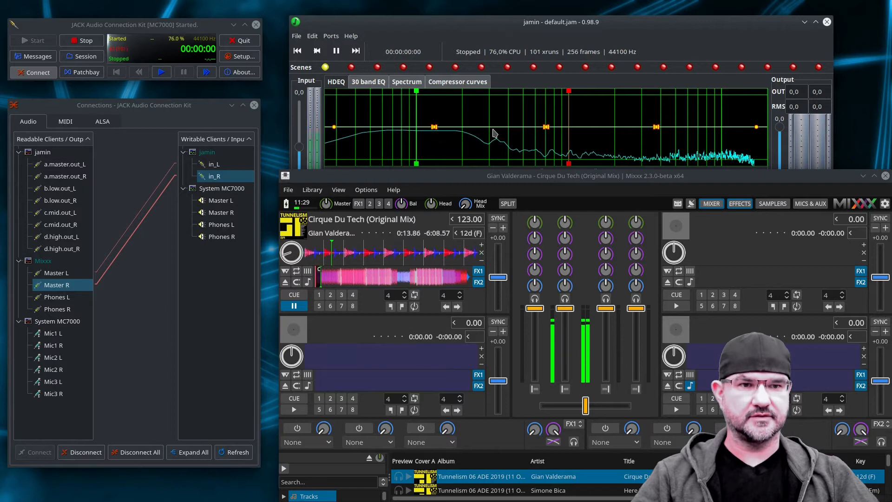
left_click_drag(488, 179, 474, 378)
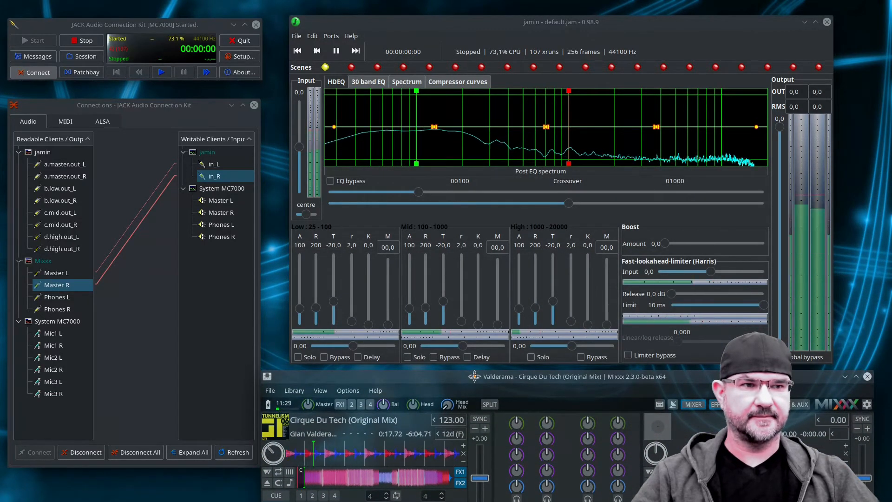
left_click_drag(475, 376, 487, 165)
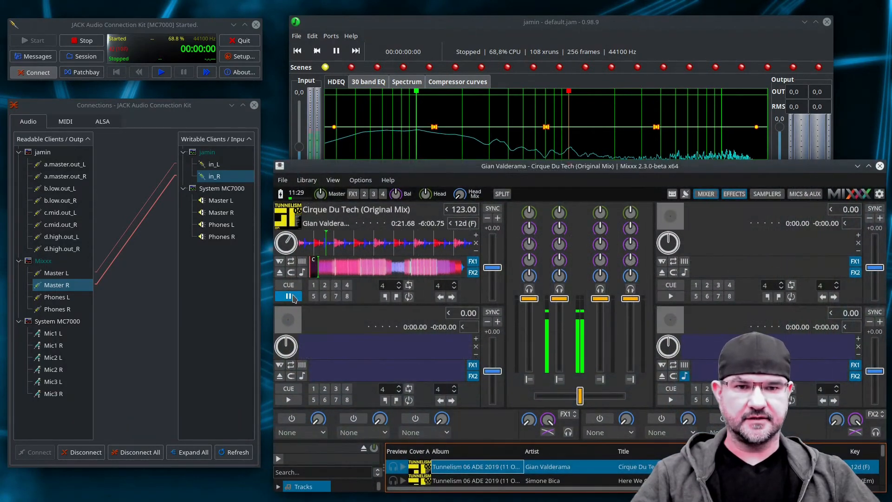
left_click(288, 296)
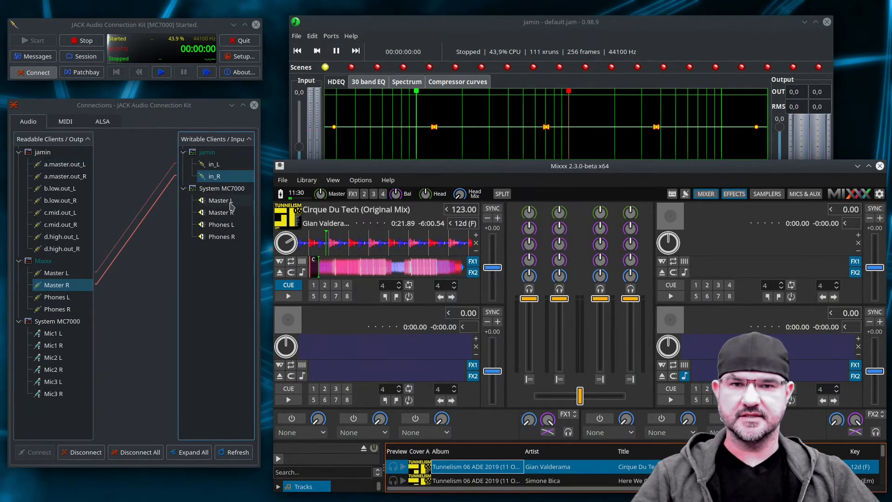
Connect jamin's a.master.out_L and a.master.out_R to System MC7000's Master L and Master R, and test with a short playback.
left_click_drag(72, 168, 226, 203)
left_click_drag(49, 176, 240, 214)
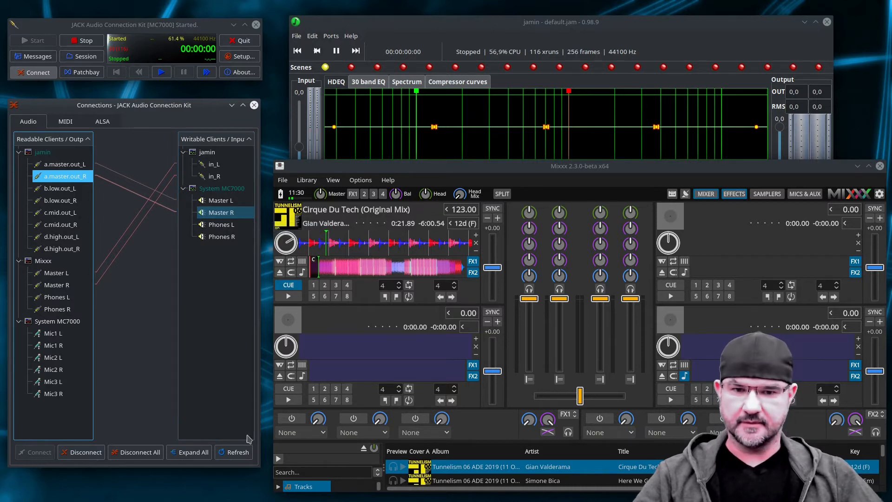
left_click(290, 298)
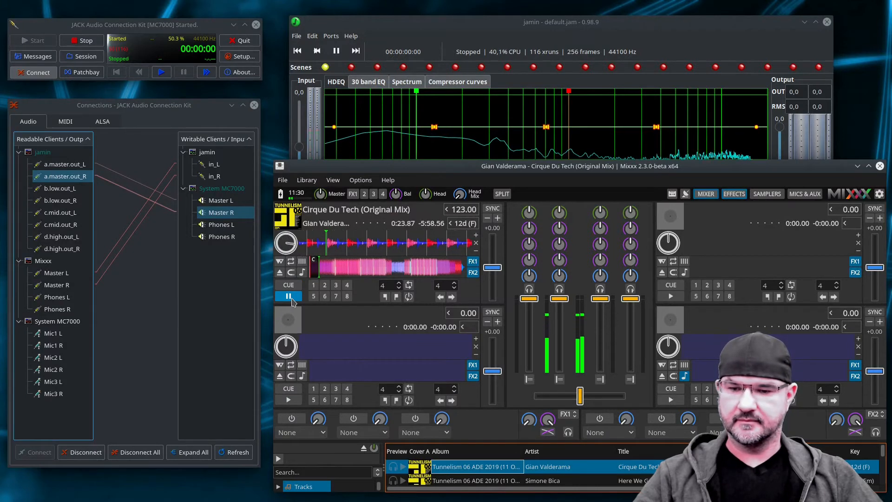
left_click(288, 297)
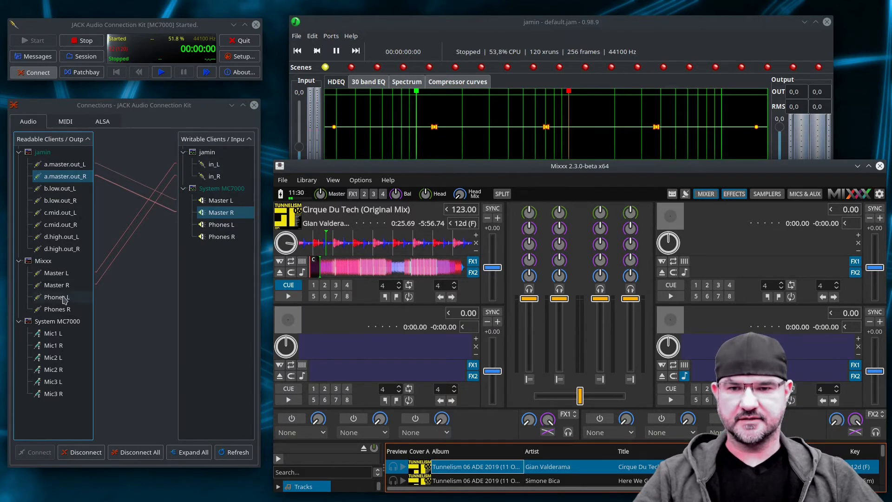
Connect Mixxx's Phones L and Phones R to System MC7000's Phones L and Phones R in the JACK audio connections.
left_click(62, 300)
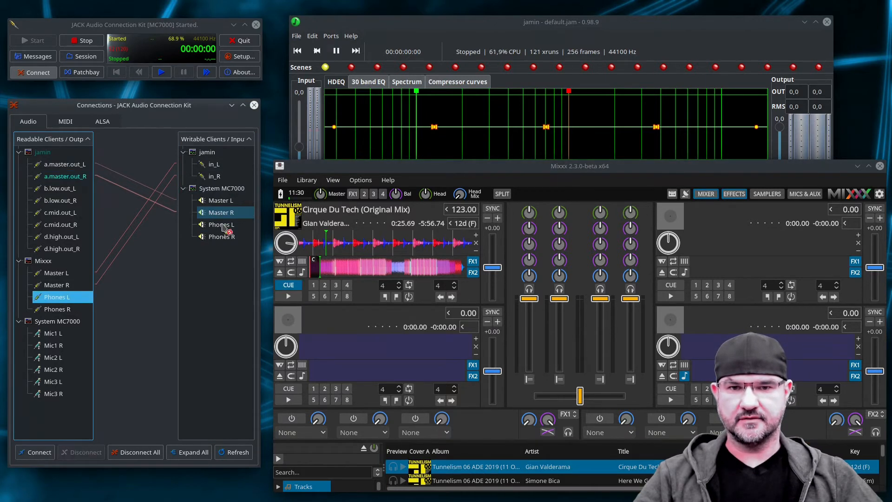
left_click_drag(233, 226, 63, 296)
left_click_drag(222, 238, 70, 312)
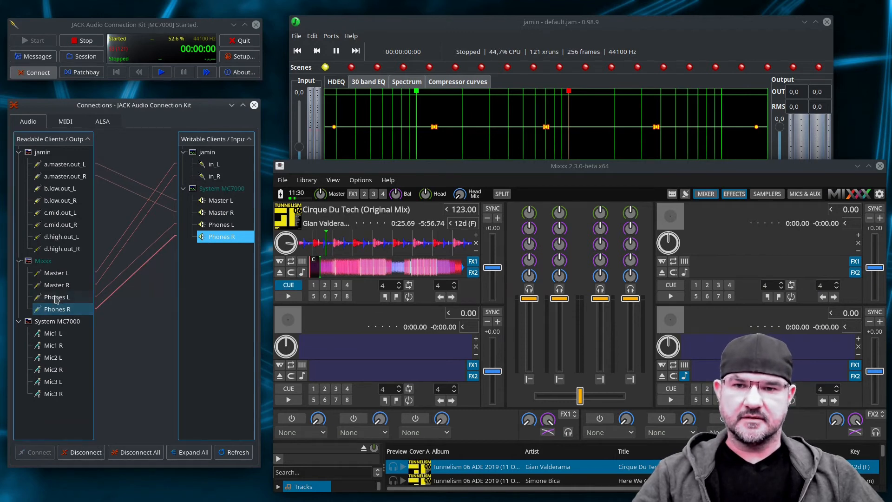
left_click_drag(42, 314, 224, 229)
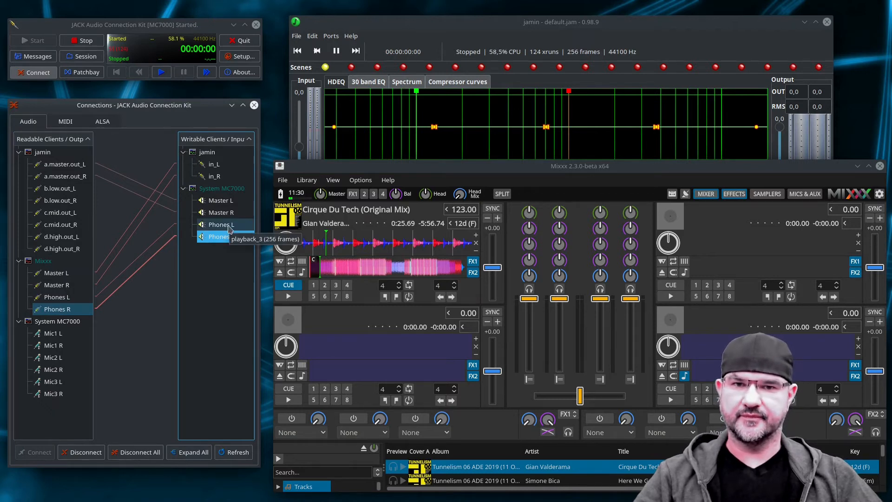
Move the Mixxx window aside to view jamin's full set of controls, and put it back over the jamin window.
left_click(527, 31)
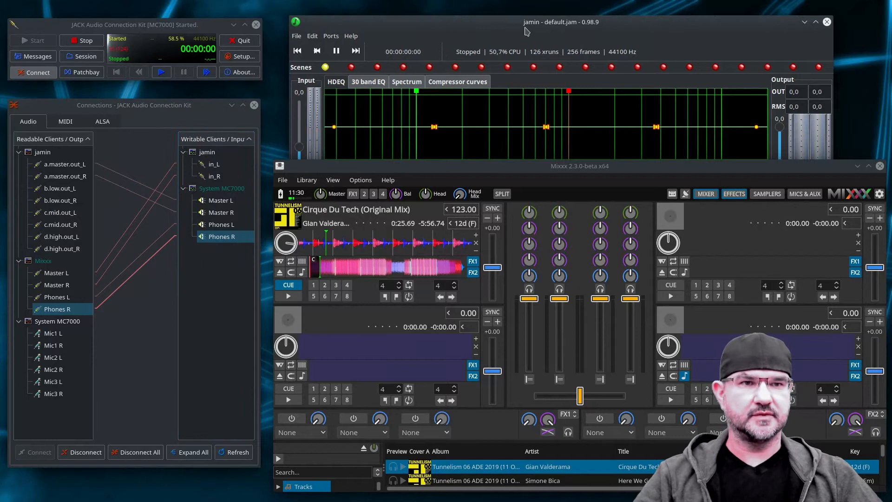
left_click_drag(584, 168, 571, 399)
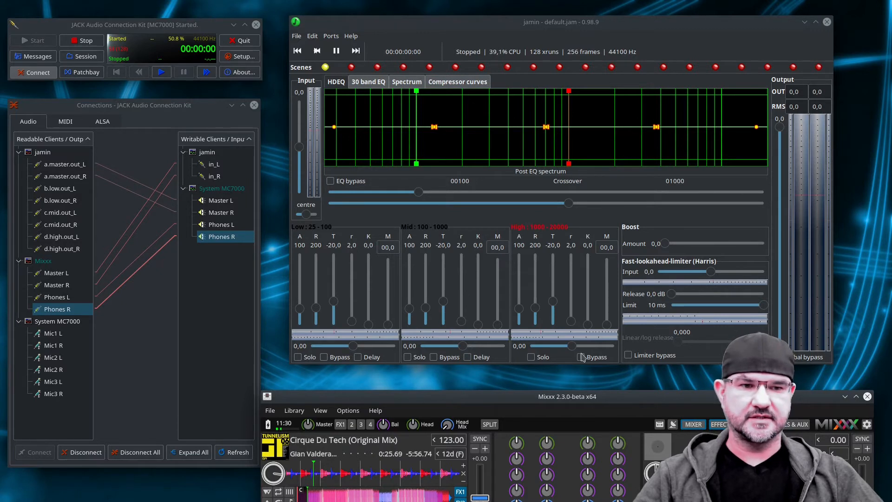
left_click_drag(568, 396, 572, 167)
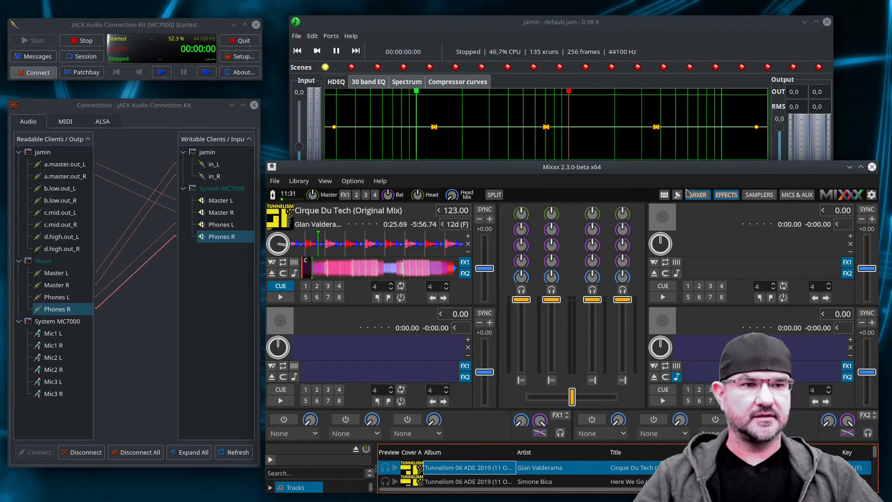
Set Mixxx's Record/Broadcast sound input to jamin, Channels 1 - 2, in the sound hardware preferences, and apply it.
left_click(353, 181)
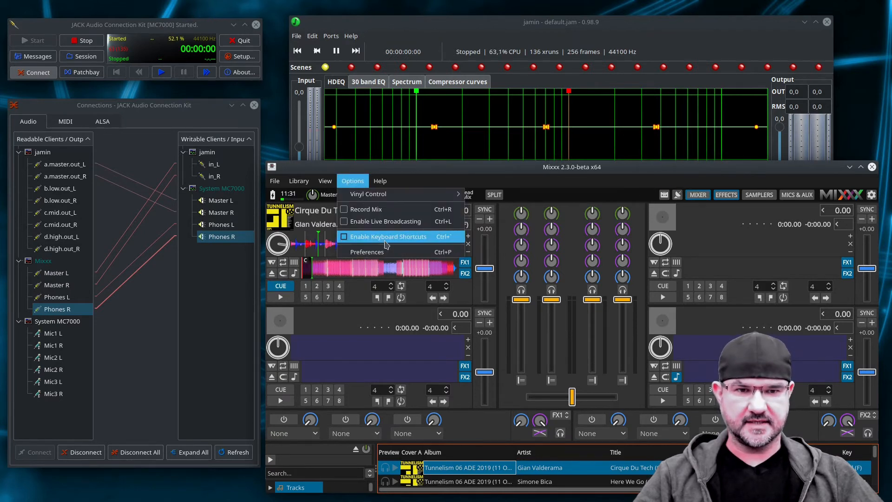
left_click(382, 252)
left_click_drag(413, 81, 597, 43)
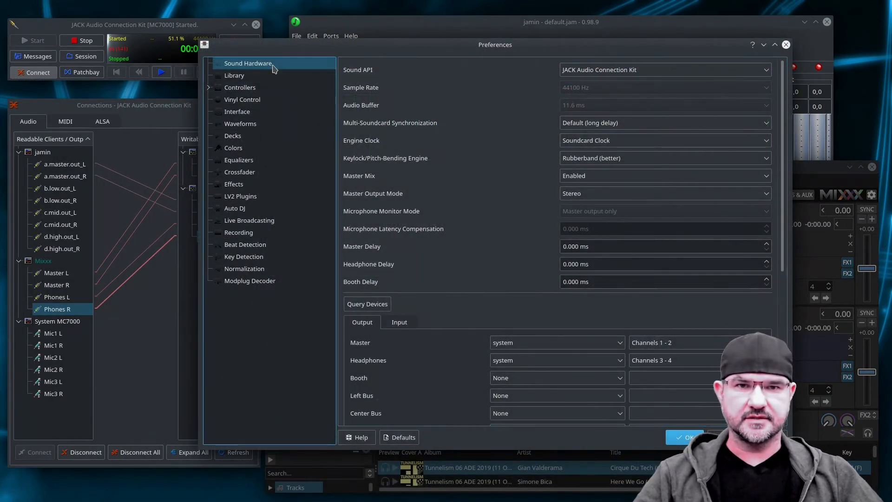
left_click(399, 322)
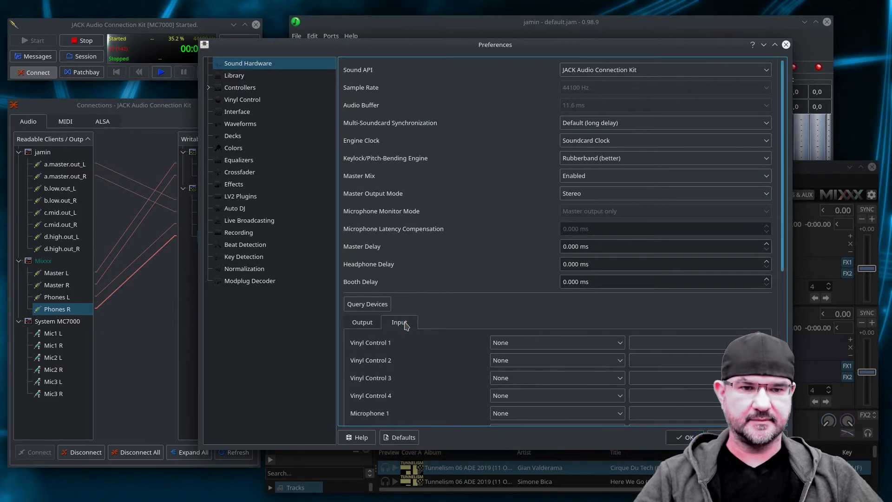
scroll(779, 310, "down", 5)
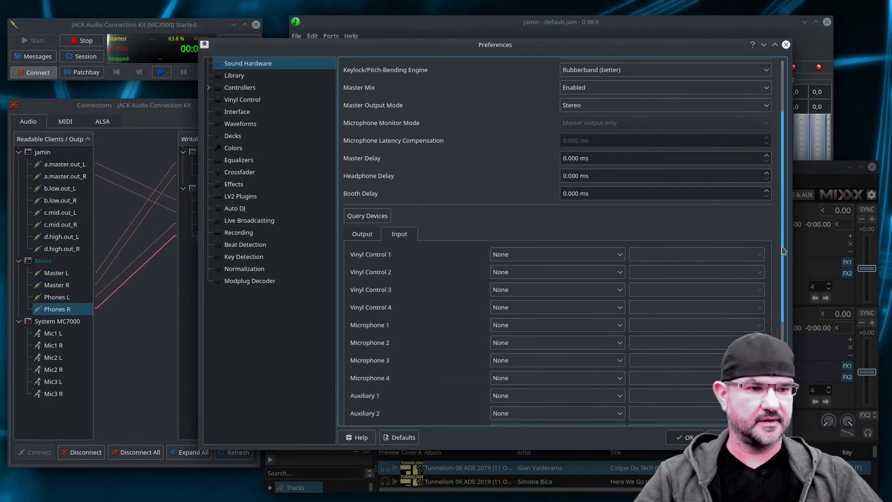
scroll(779, 310, "down", 2)
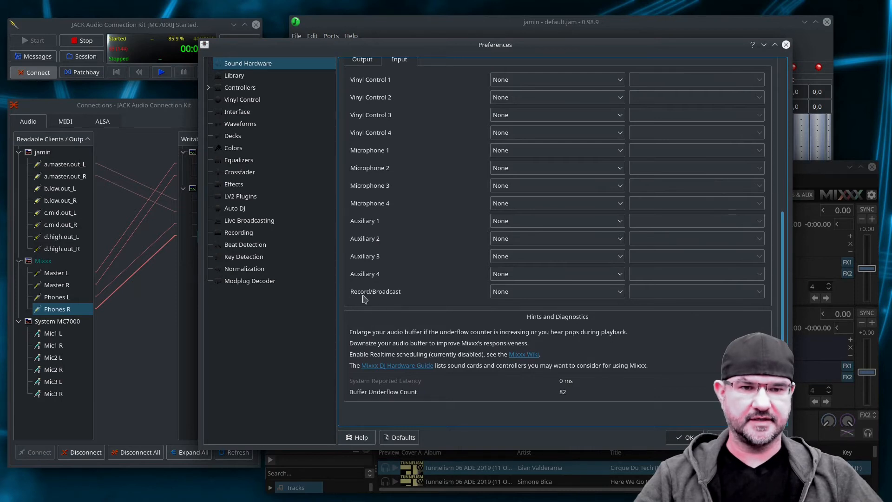
left_click(537, 298)
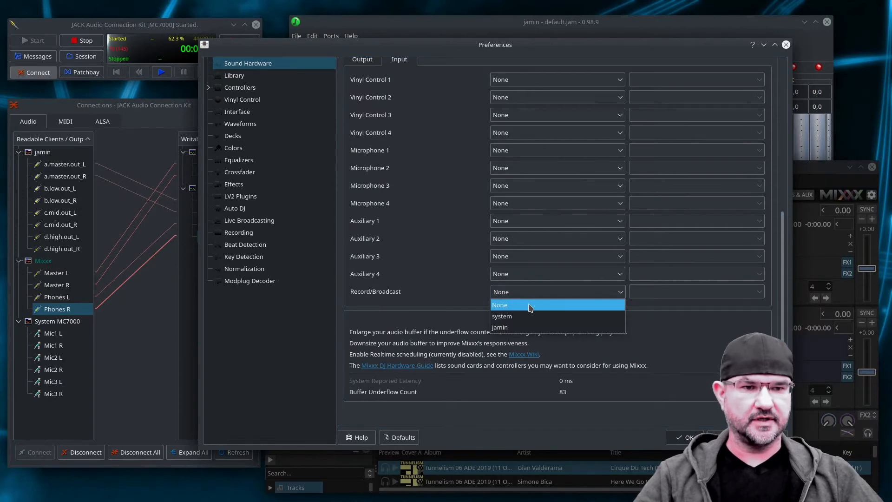
left_click(520, 328)
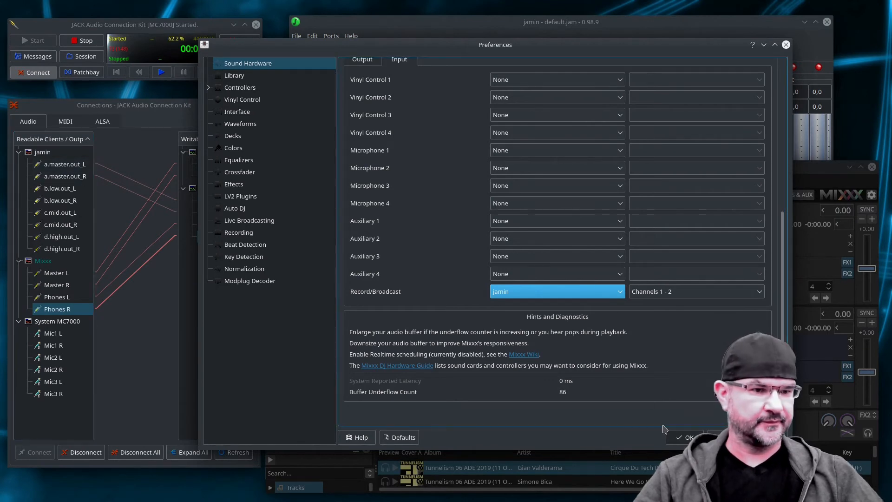
left_click(727, 438)
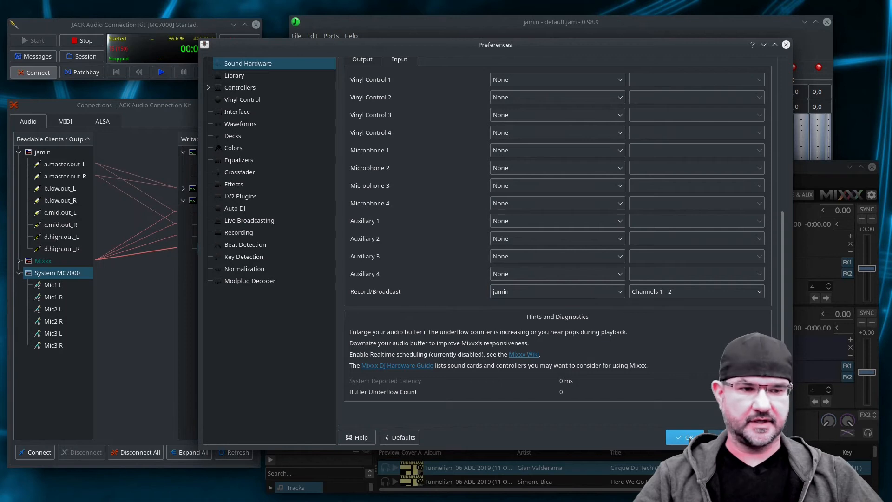
left_click(687, 438)
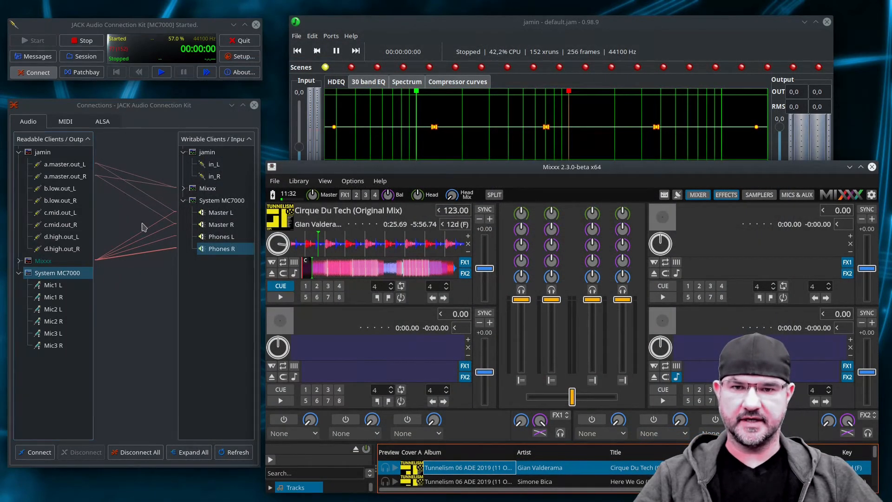
Remove all existing JACK audio connections and expand every client to show its ports.
left_click(139, 453)
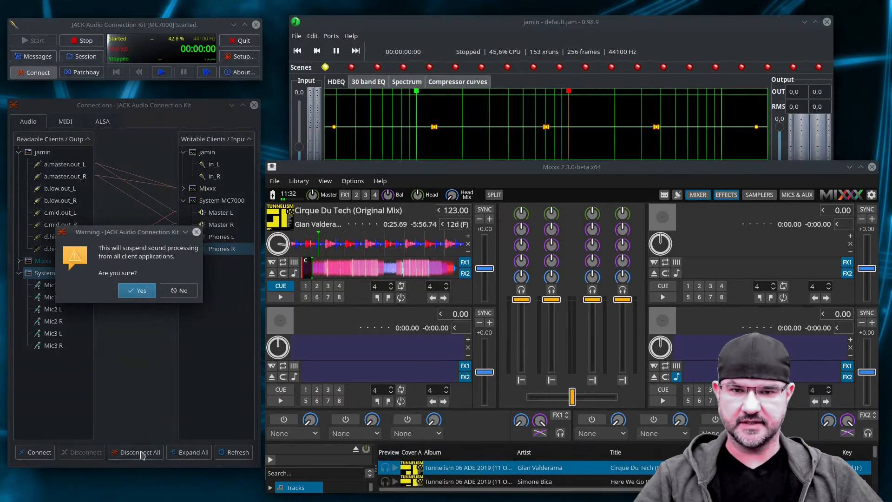
left_click(136, 291)
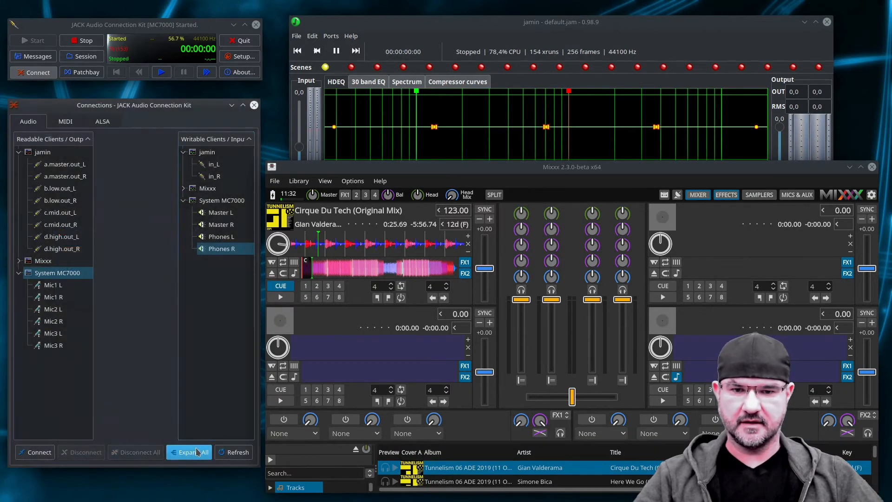
left_click(189, 452)
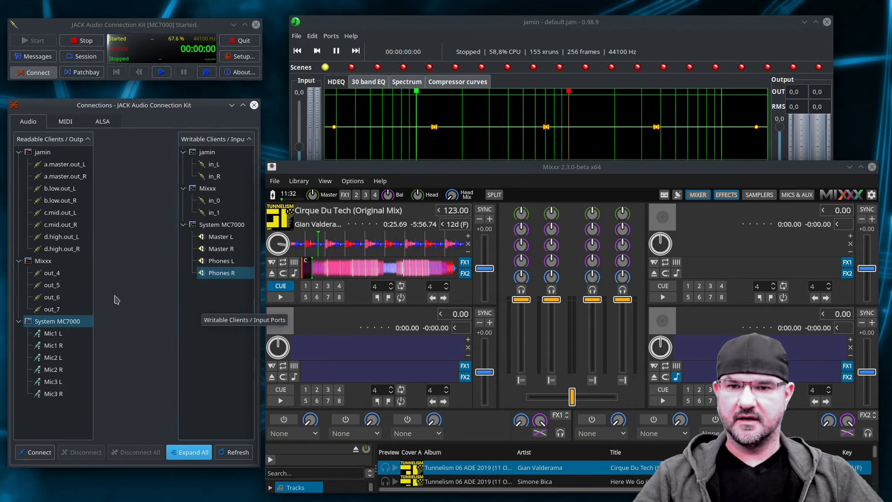
Connect Mixxx's out_4 and out_5 to jamin's in_L and in_R, and out_6 and out_7 to System MC7000's Phones L and Phones R.
left_click_drag(51, 278, 213, 165)
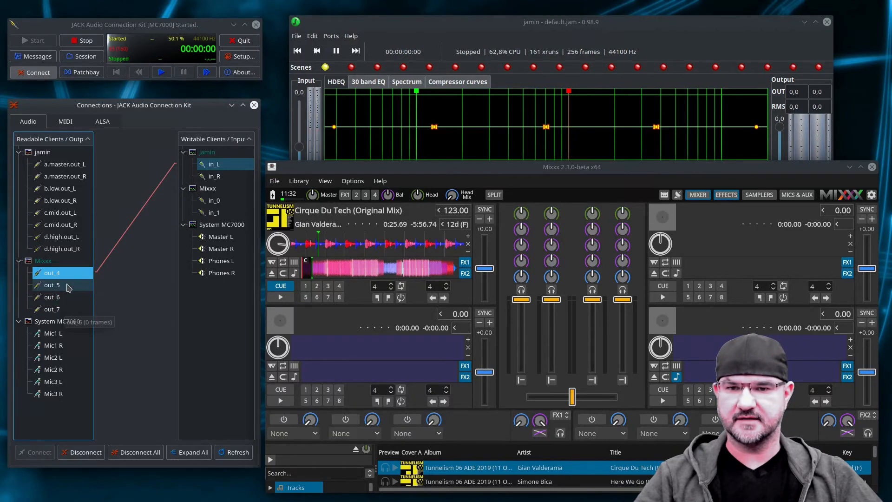
left_click_drag(66, 285, 215, 177)
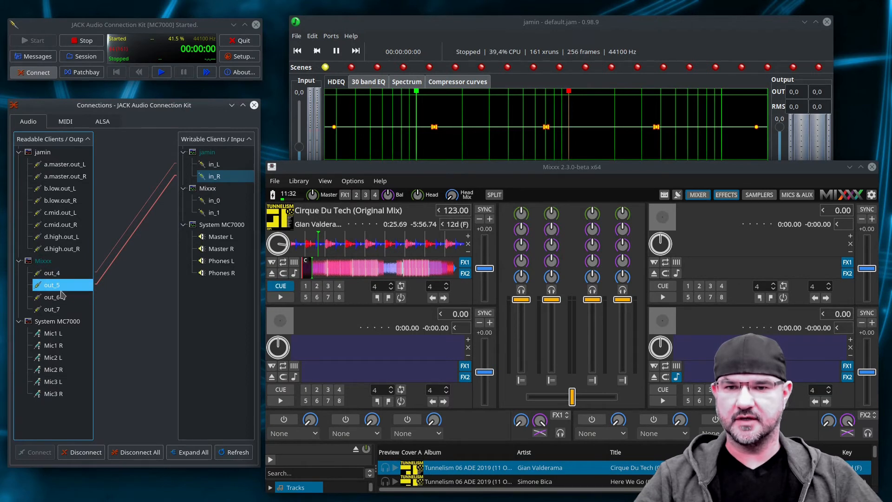
left_click_drag(61, 297, 219, 263)
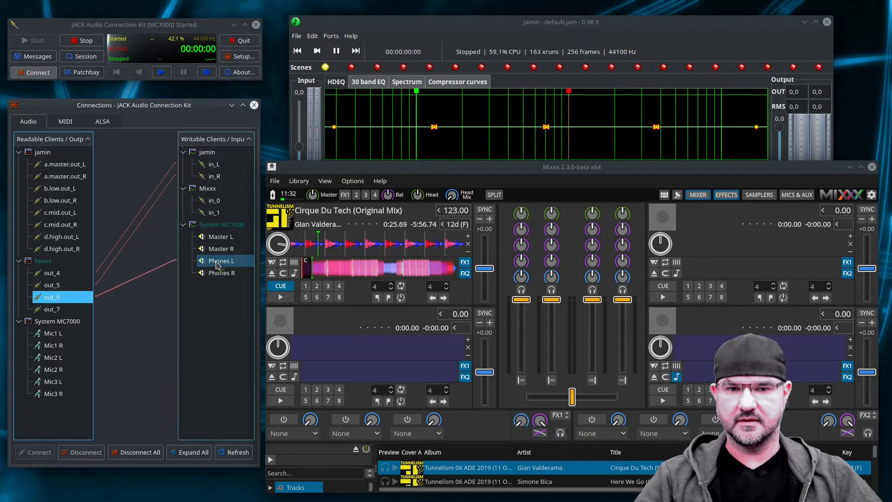
mouse_move(70, 310)
left_mouse_down()
mouse_move(191, 297)
mouse_move(235, 275)
mouse_move(96, 321)
mouse_move(70, 311)
left_mouse_up()
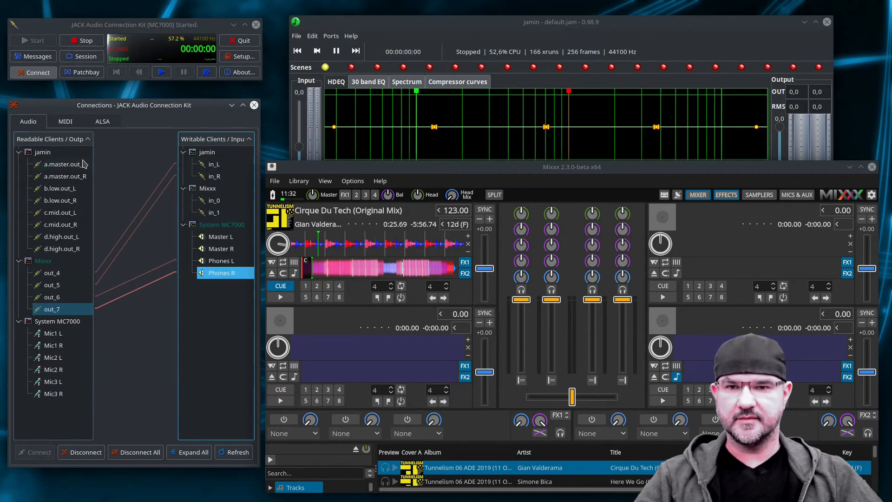
Connect jamin's a.master.out_L and a.master.out_R to System MC7000's Master L and Master R and to Mixxx's in_0 and in_1.
left_click_drag(82, 164, 215, 249)
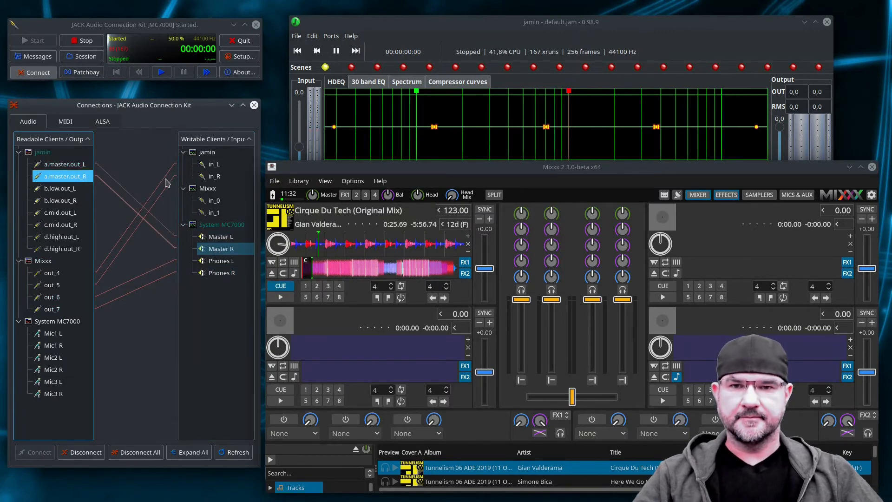
left_click_drag(67, 165, 225, 203)
left_click_drag(79, 178, 219, 218)
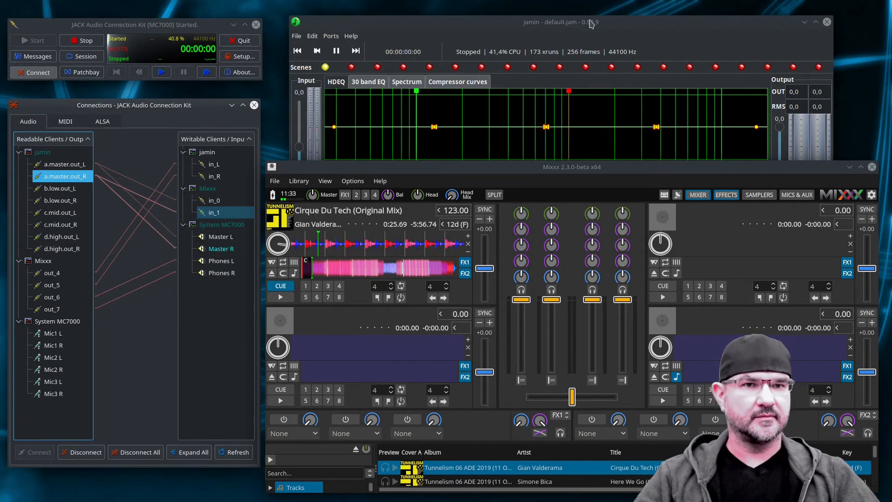
Play the track loaded in Mixxx's first deck and minimize Mixxx to bring jamin's live spectrum and meters into full view.
left_click_drag(590, 23, 593, 18)
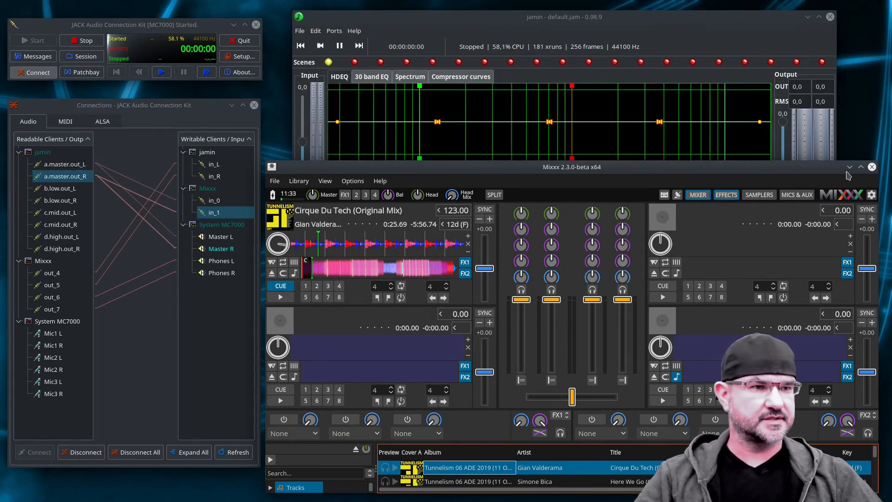
left_click(849, 167)
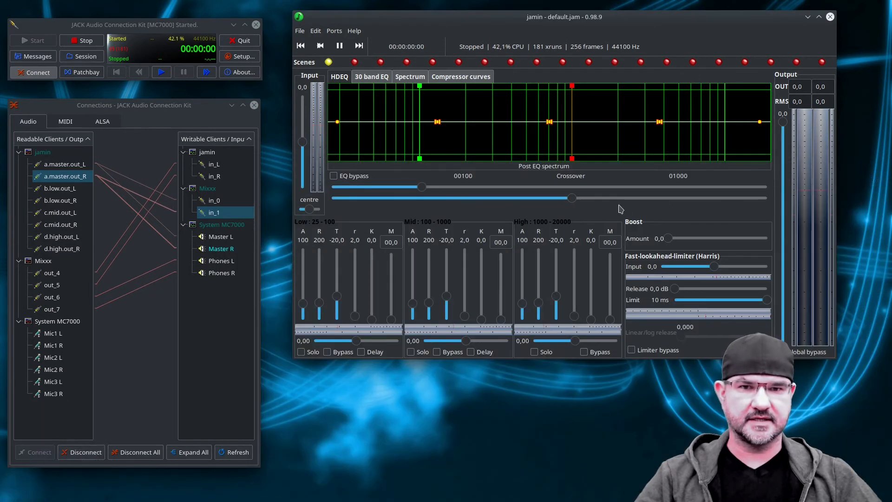
key("alt+Tab")
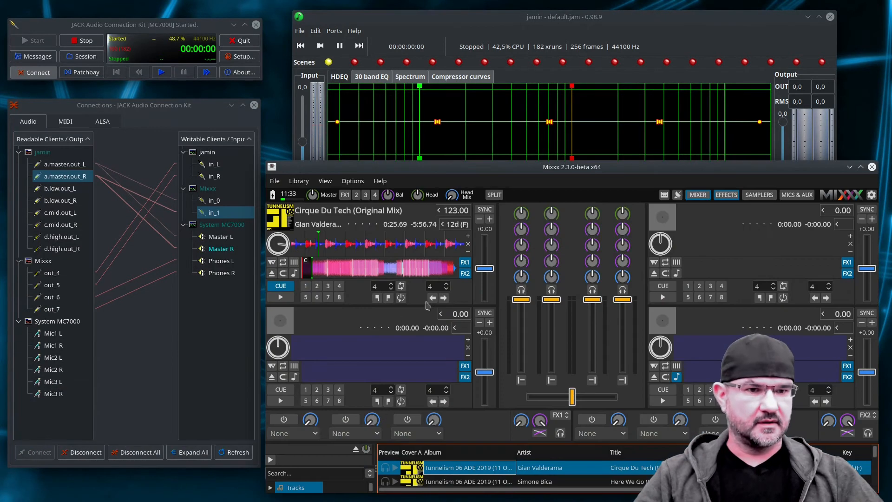
left_click(280, 297)
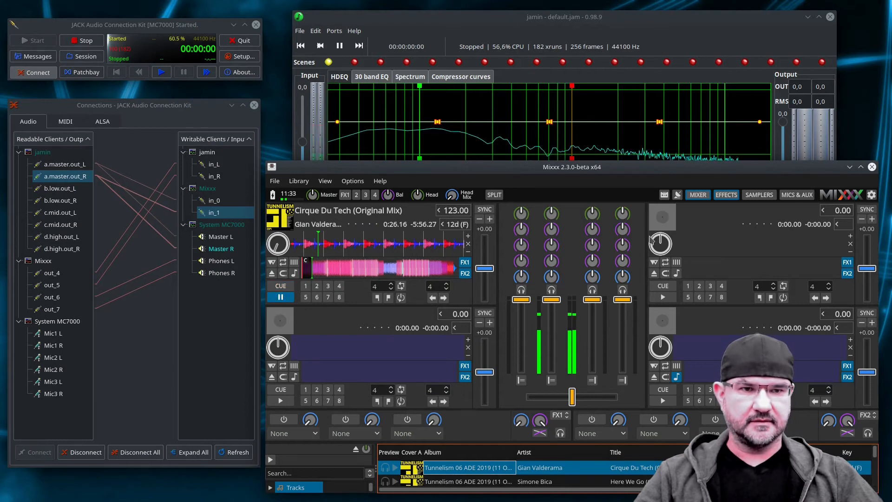
left_click(849, 167)
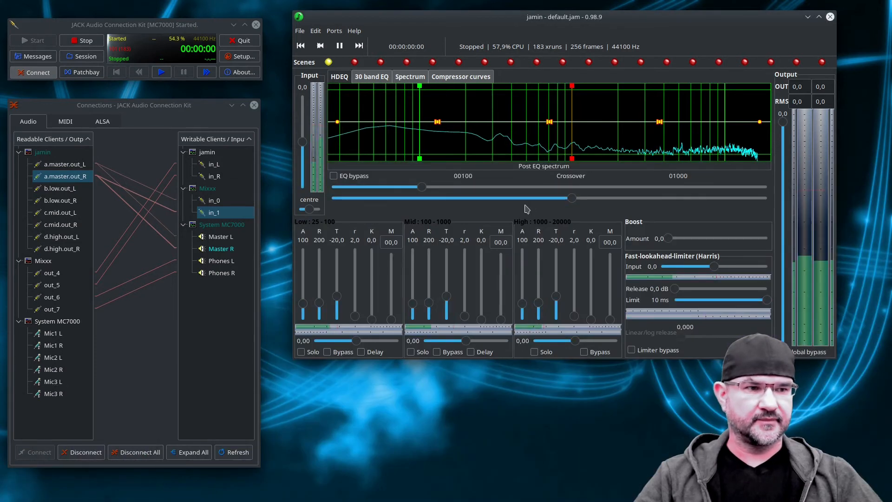
Set jamin's input level to 5.0, the limiter to input -4.7, -9.1 dB and 25.15 ms, and the boost amount to 2.4.
left_click_drag(303, 141, 305, 127)
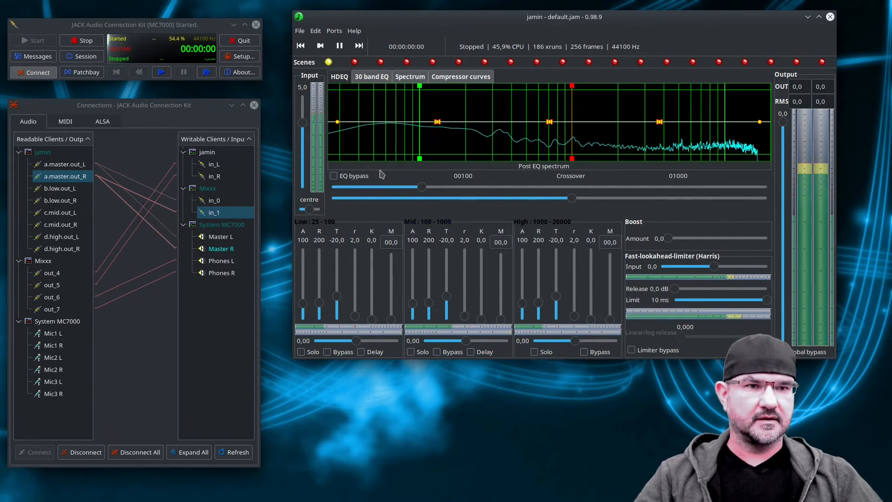
left_click_drag(766, 299, 715, 301)
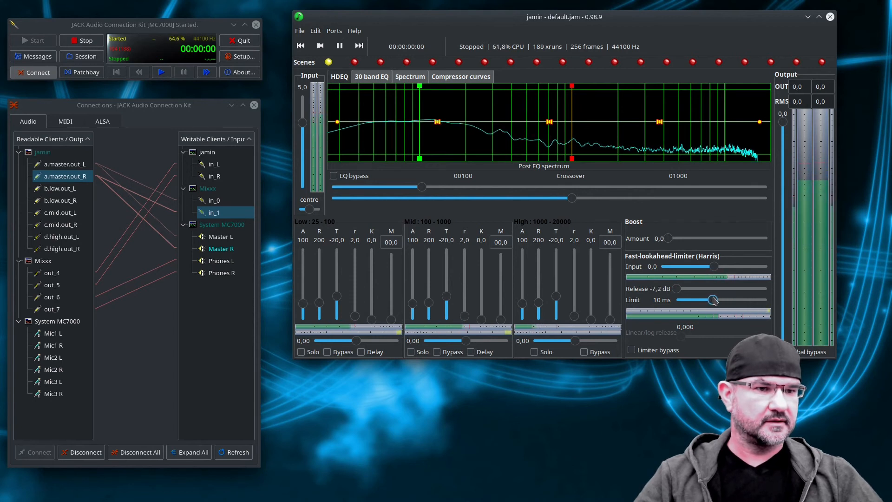
left_click_drag(676, 288, 703, 301)
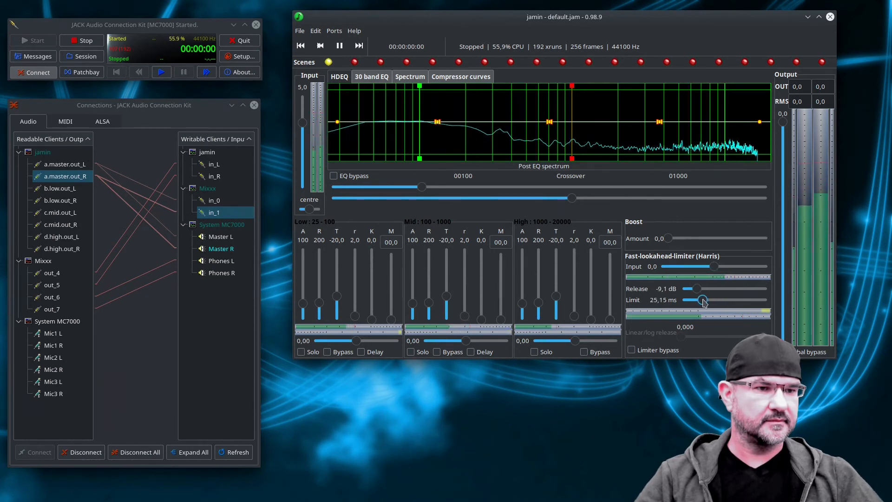
left_click_drag(701, 270, 702, 270)
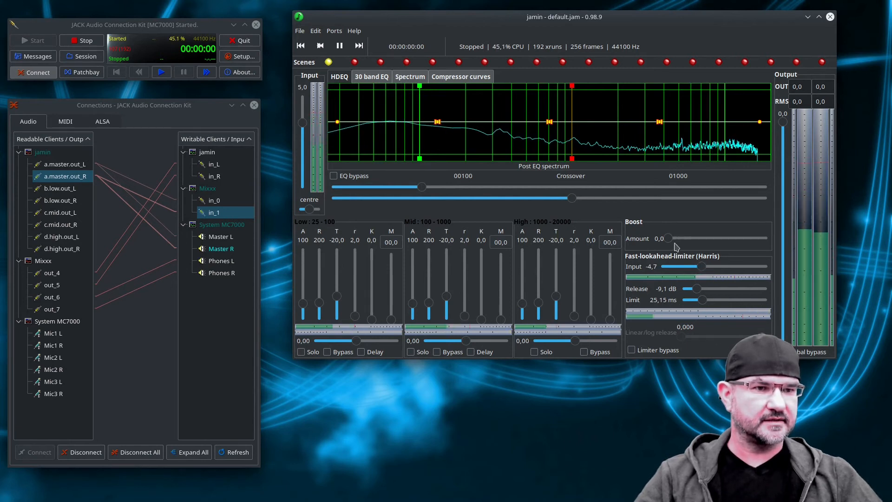
mouse_move(671, 242)
left_mouse_down()
mouse_move(705, 245)
mouse_move(682, 246)
left_mouse_up()
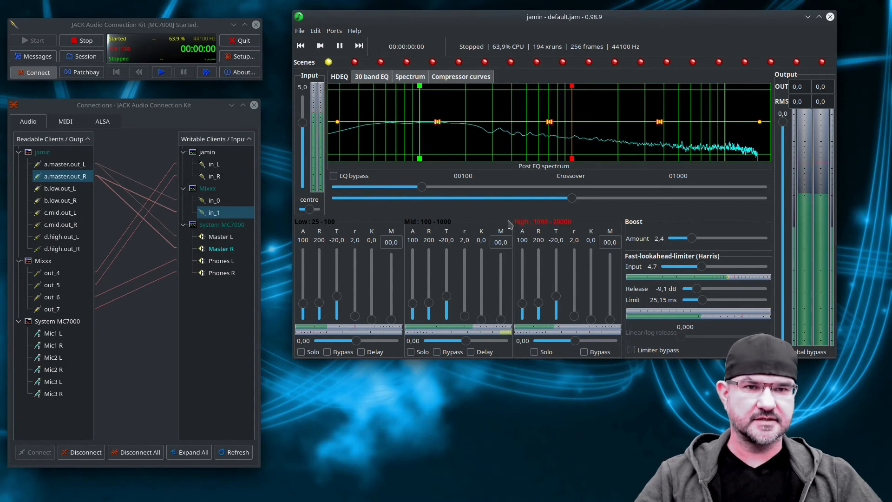
Cut the 25 to 125 Hz bands in jamin's 30 band EQ, with 31 Hz at -9.9 dB, and switch global bypass on and off to compare.
left_click(371, 77)
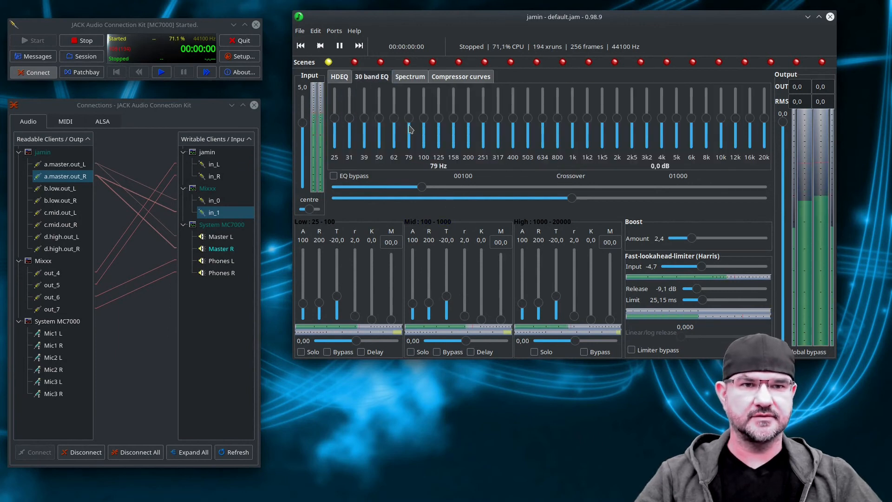
left_click_drag(380, 122, 395, 149)
left_click_drag(409, 118, 438, 132)
left_click_drag(364, 119, 335, 143)
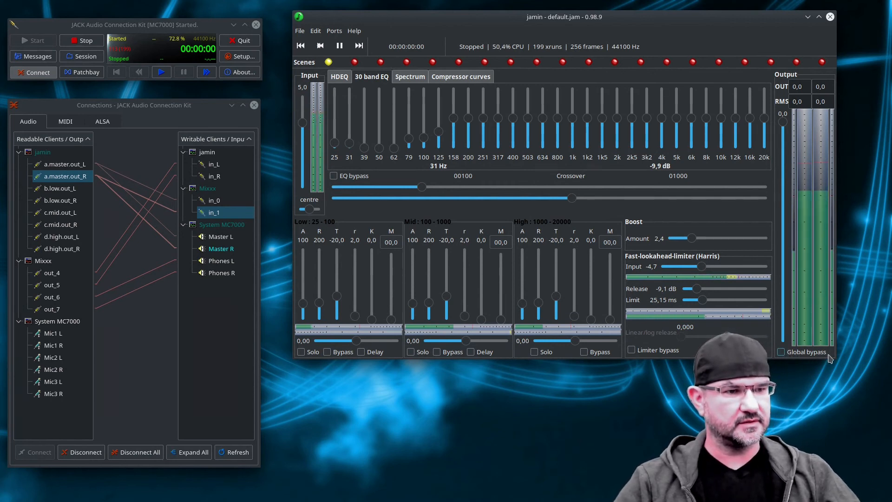
left_click(782, 353)
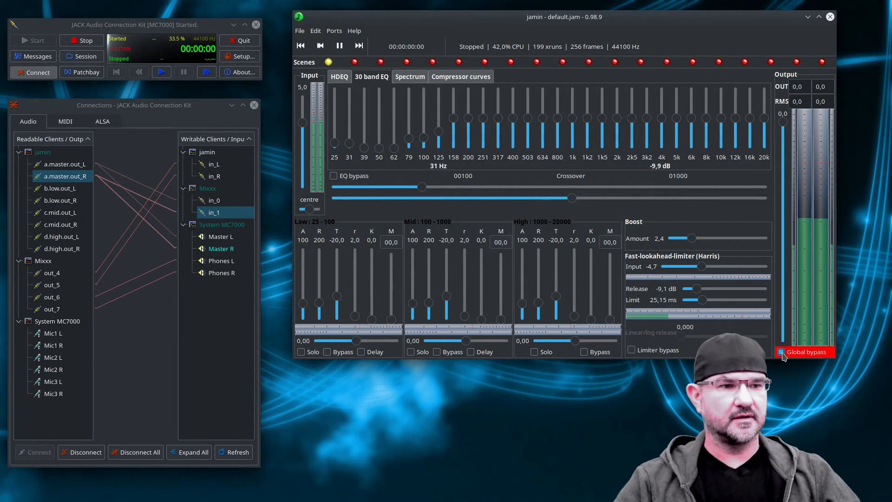
left_click(783, 353)
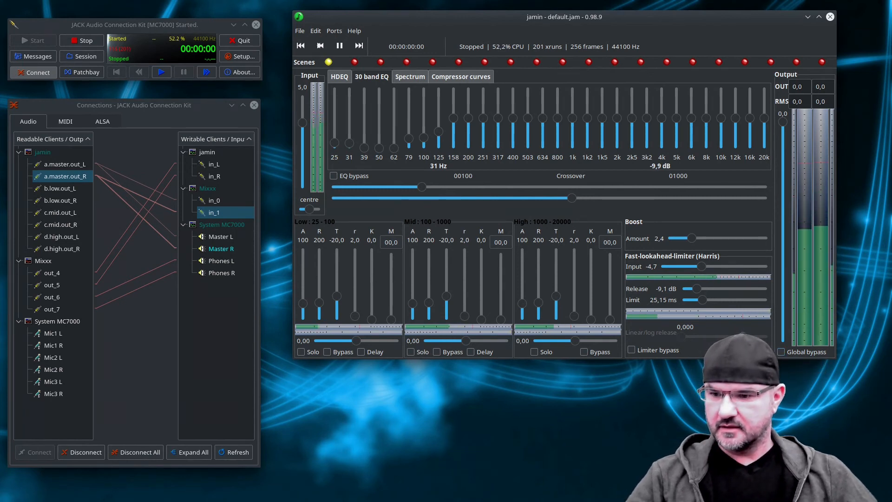
Switch to Mixxx, start recording the mix, and minimize Mixxx to get back to jamin.
key("alt+Tab")
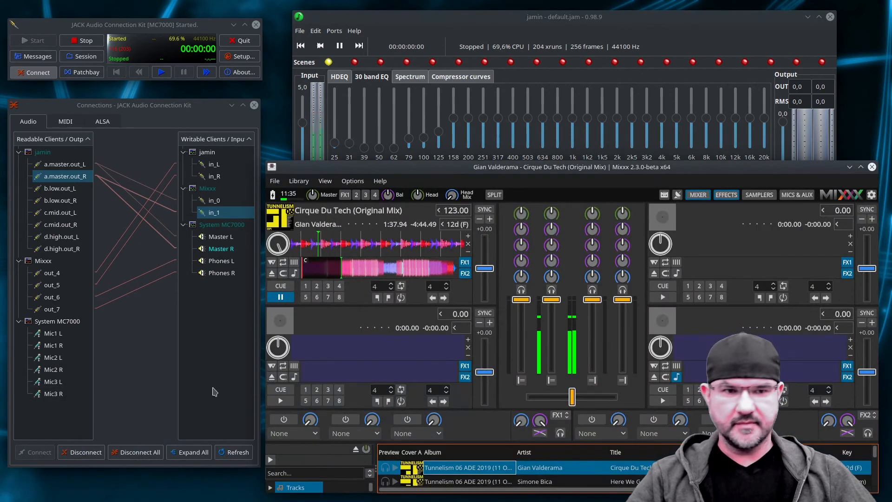
left_click(665, 195)
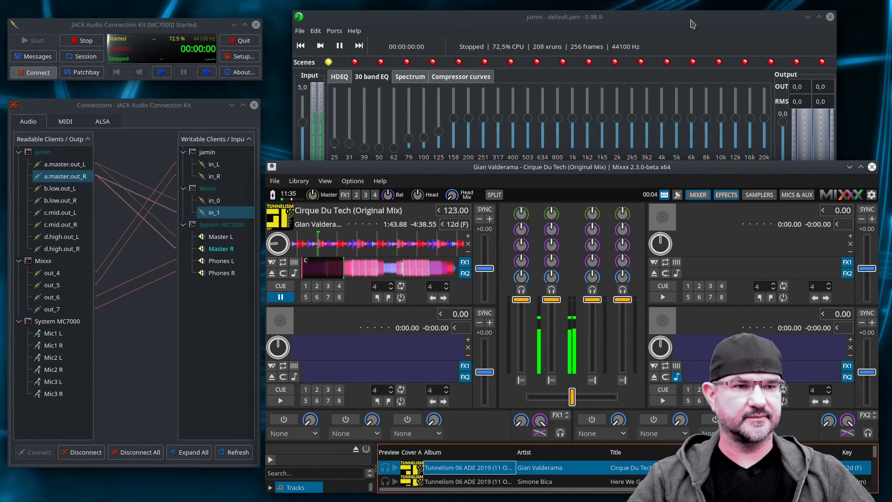
left_click(850, 167)
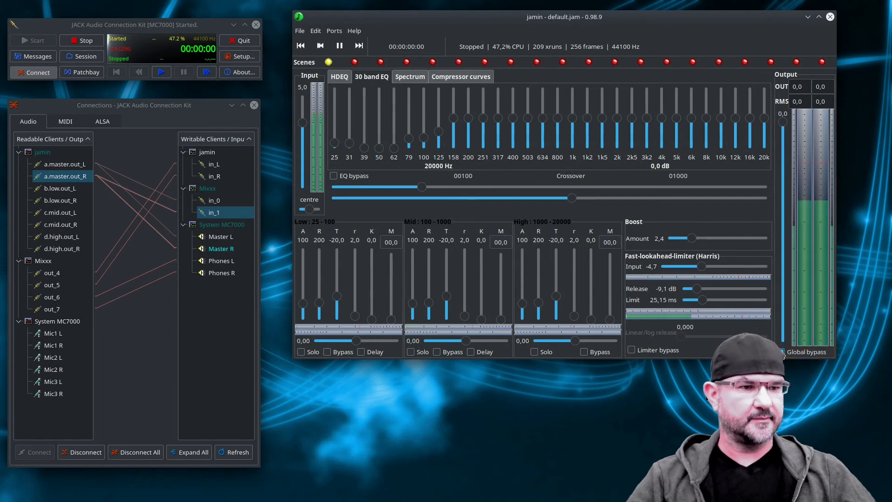
Switch jamin's global bypass on and off twice while recording, leaving the processing active.
left_click(782, 353)
left_click(782, 354)
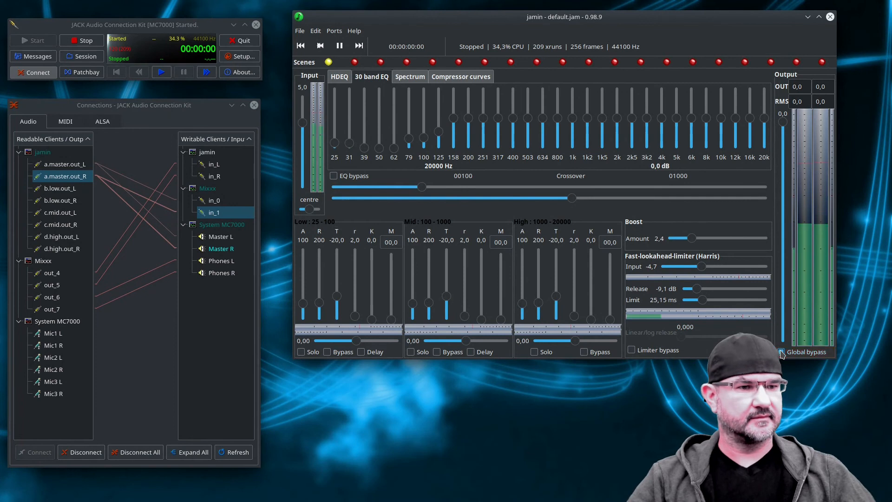
left_click(782, 353)
left_click(782, 353)
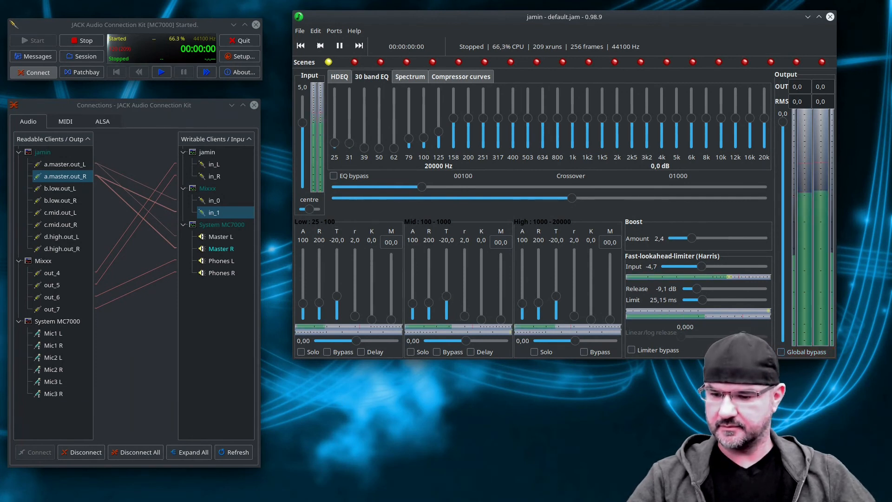
Return to Mixxx, stop the recording, and pause the track playing in the first deck.
key("alt+Tab")
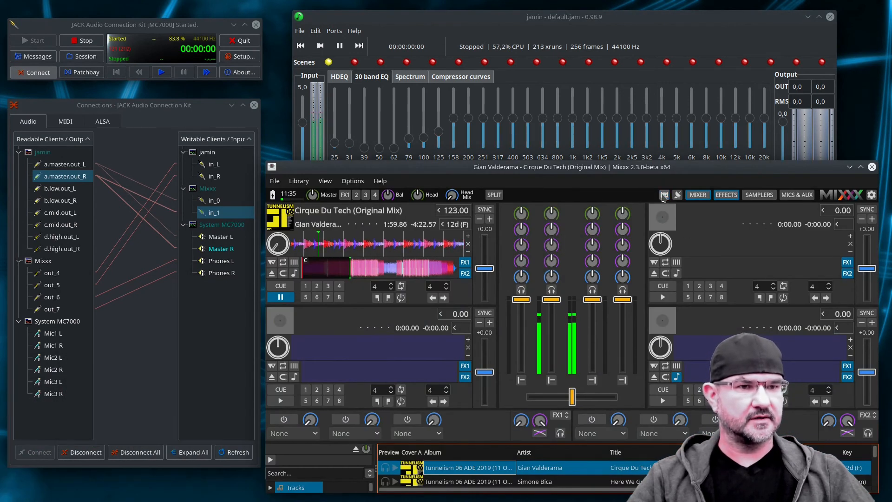
left_click(281, 298)
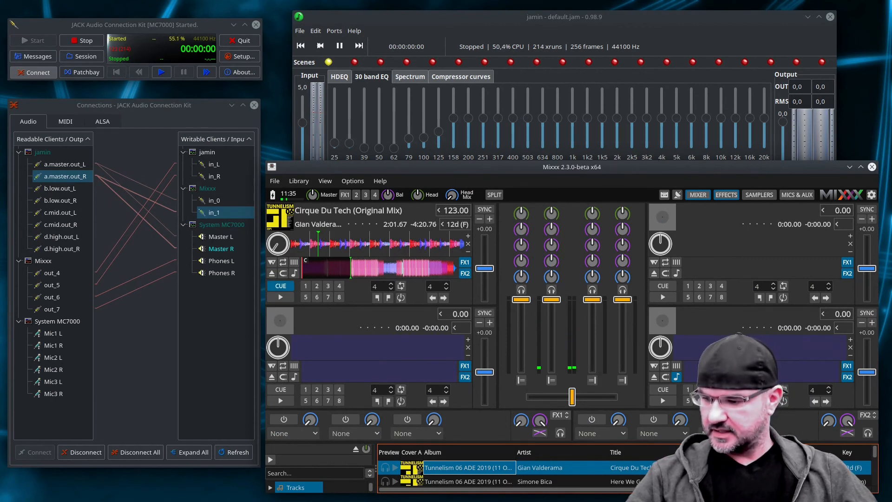
Minimize Mixxx, open 2020-12-12_11h35m11s.flac from the home folder's recording directory in Audacity, and dismiss the welcome dialog.
key("super+e")
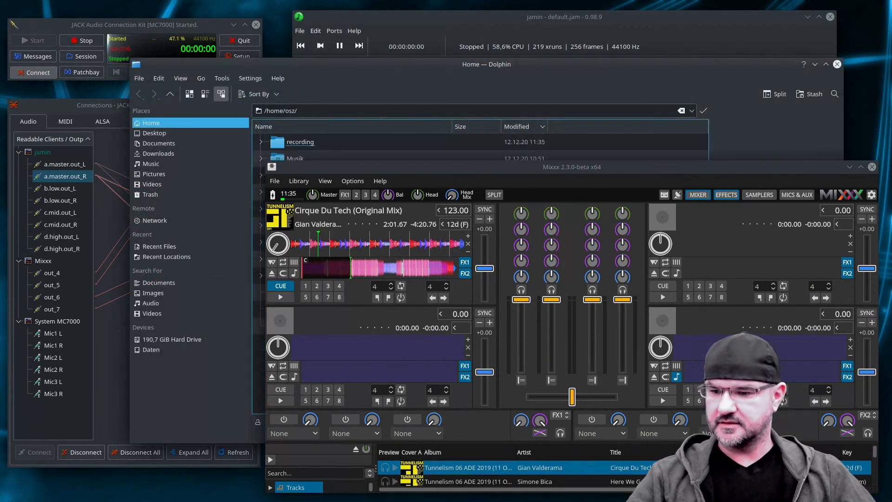
left_click(850, 167)
left_click(299, 142)
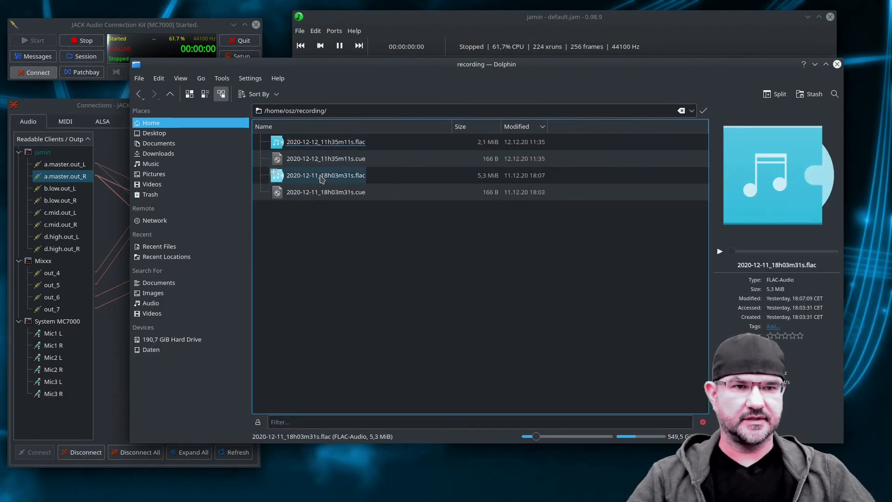
right_click(326, 143)
mouse_move(410, 161)
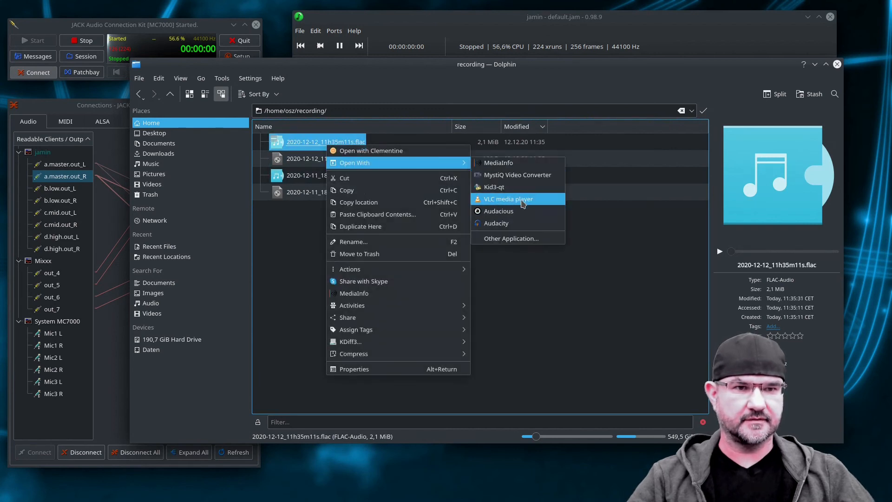
left_click(530, 224)
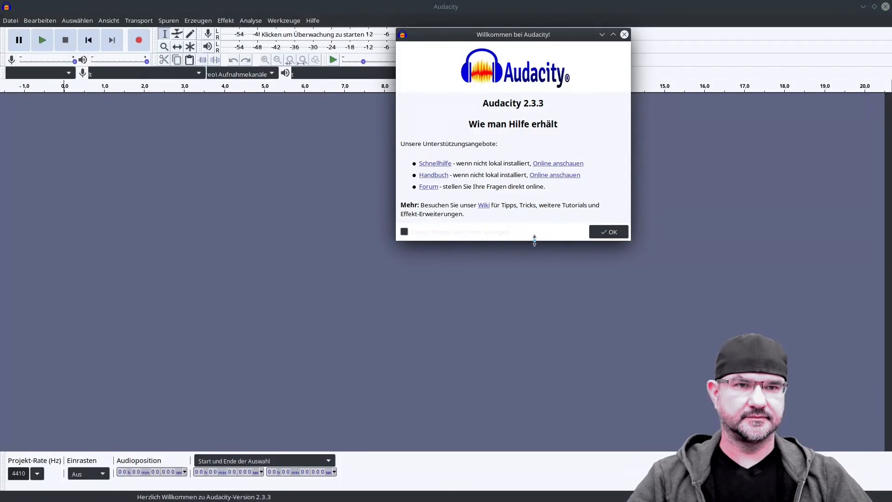
left_click(611, 232)
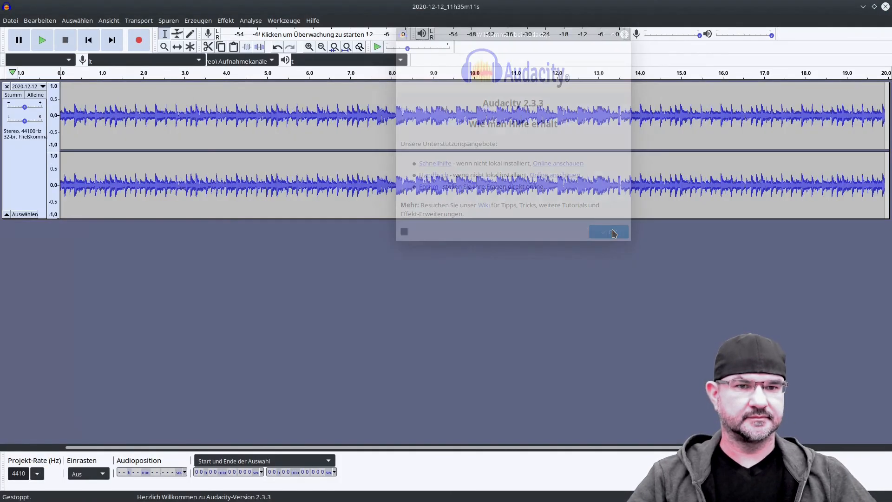
Enlarge the stereo track's waveforms vertically and play the recording from about 6.4 s to check the bypassed passage, stopping before the end.
left_click_drag(512, 220, 513, 394)
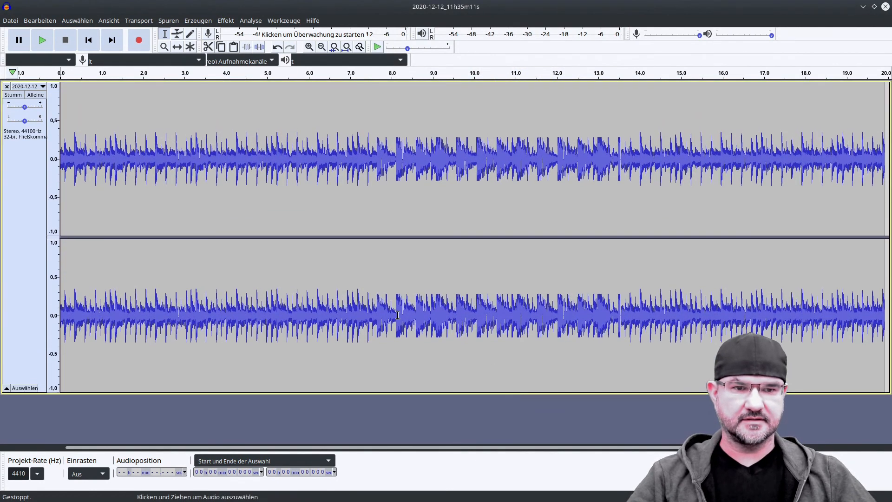
left_click(325, 321)
key("space")
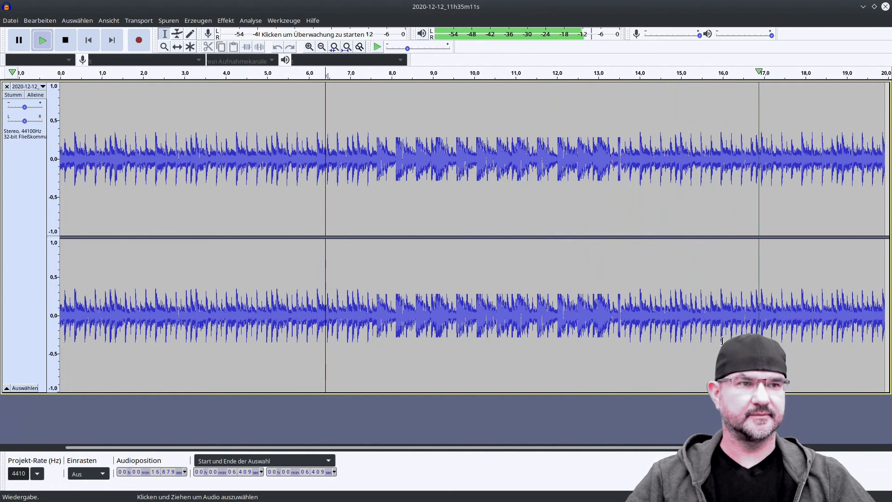
left_click(49, 34)
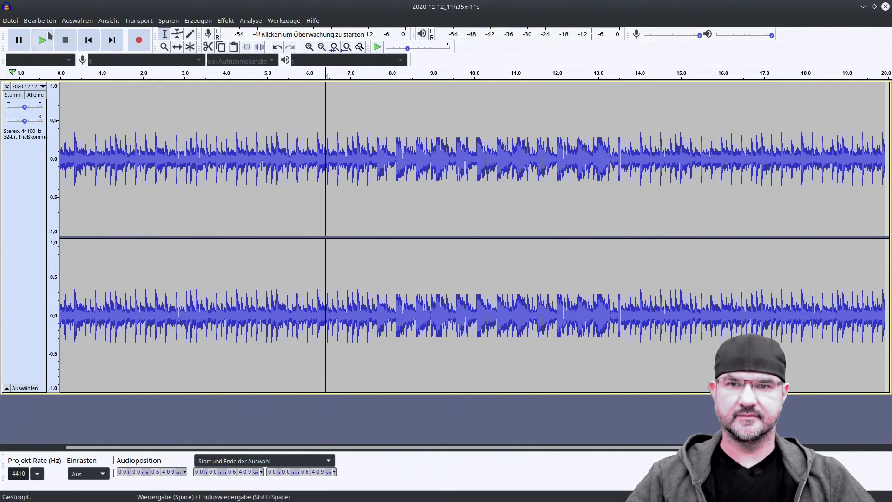
Close the Audacity project without saving it and close the recording folder's Dolphin window.
left_click(10, 20)
left_click(56, 160)
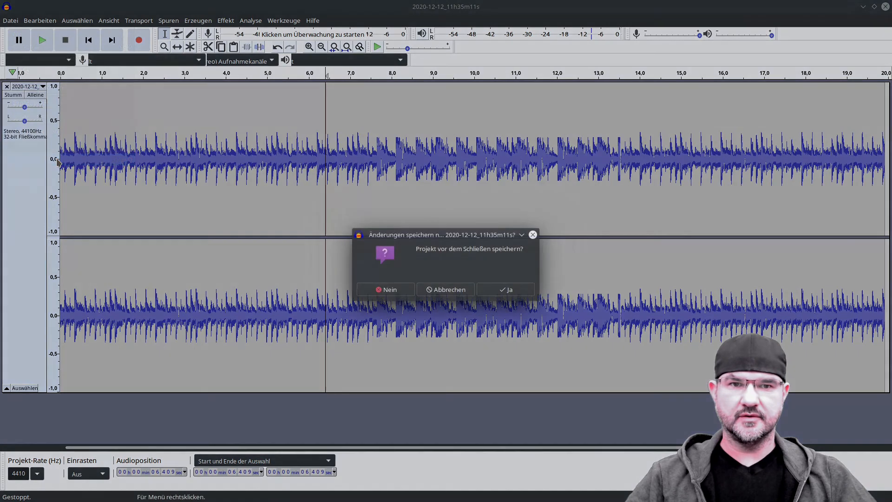
left_click(396, 295)
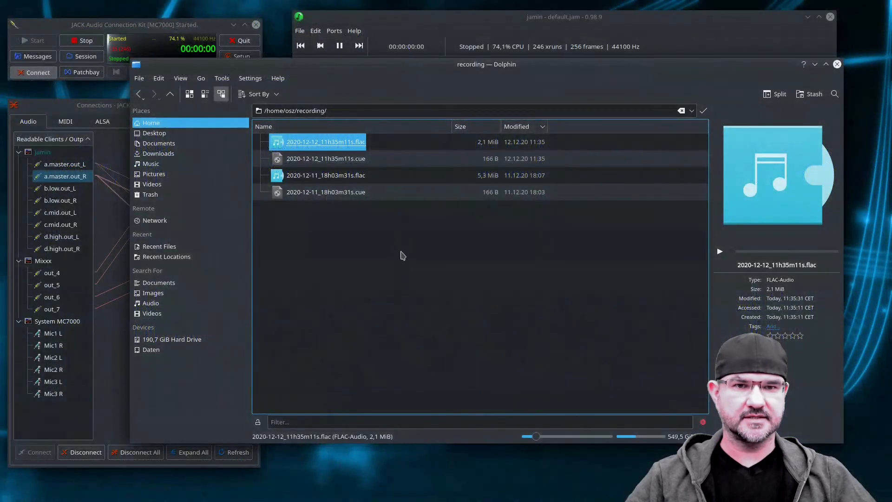
left_click(837, 63)
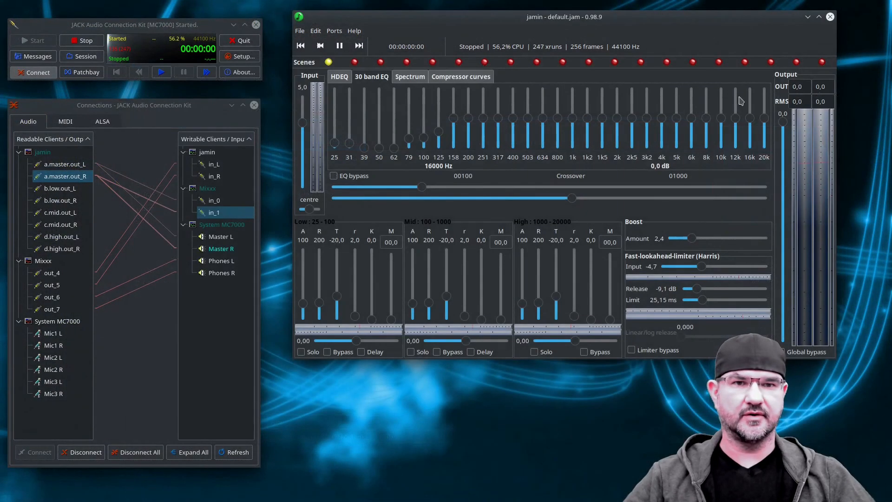